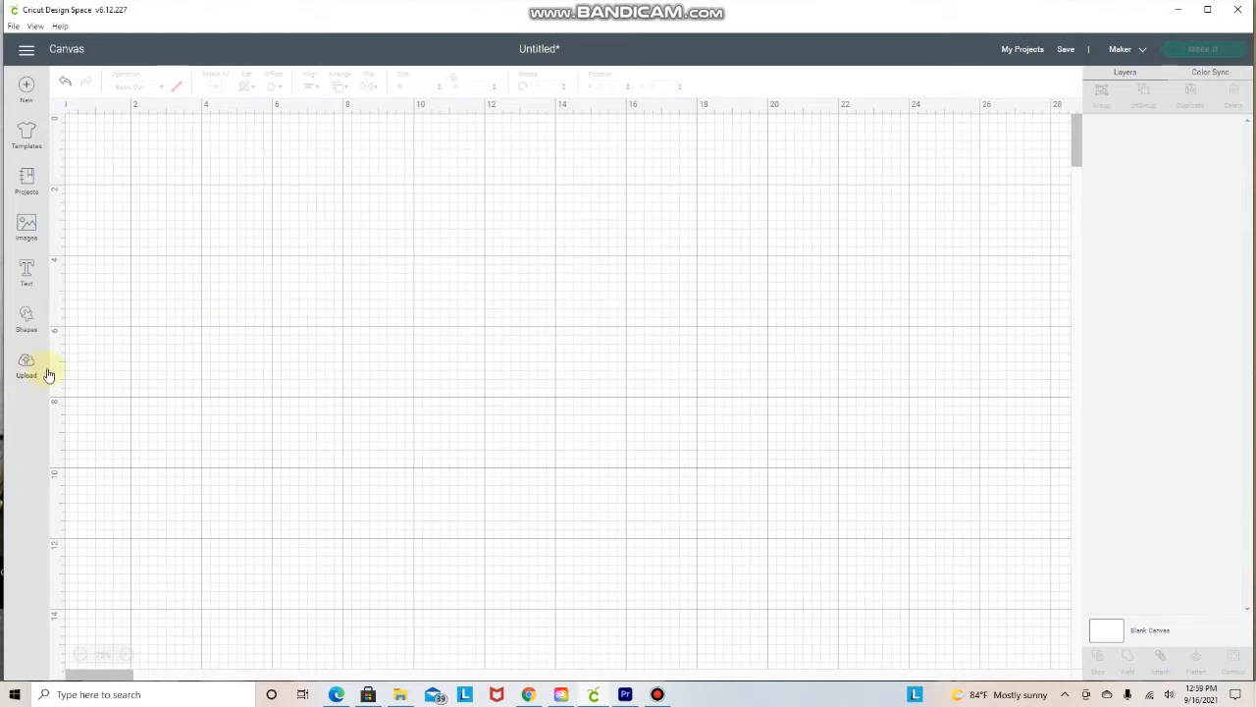
Start a new blank project and upload the "always grateful" SVG from the Fall Svg Bundle folder as a cut image
left_click(28, 88)
left_click(639, 70)
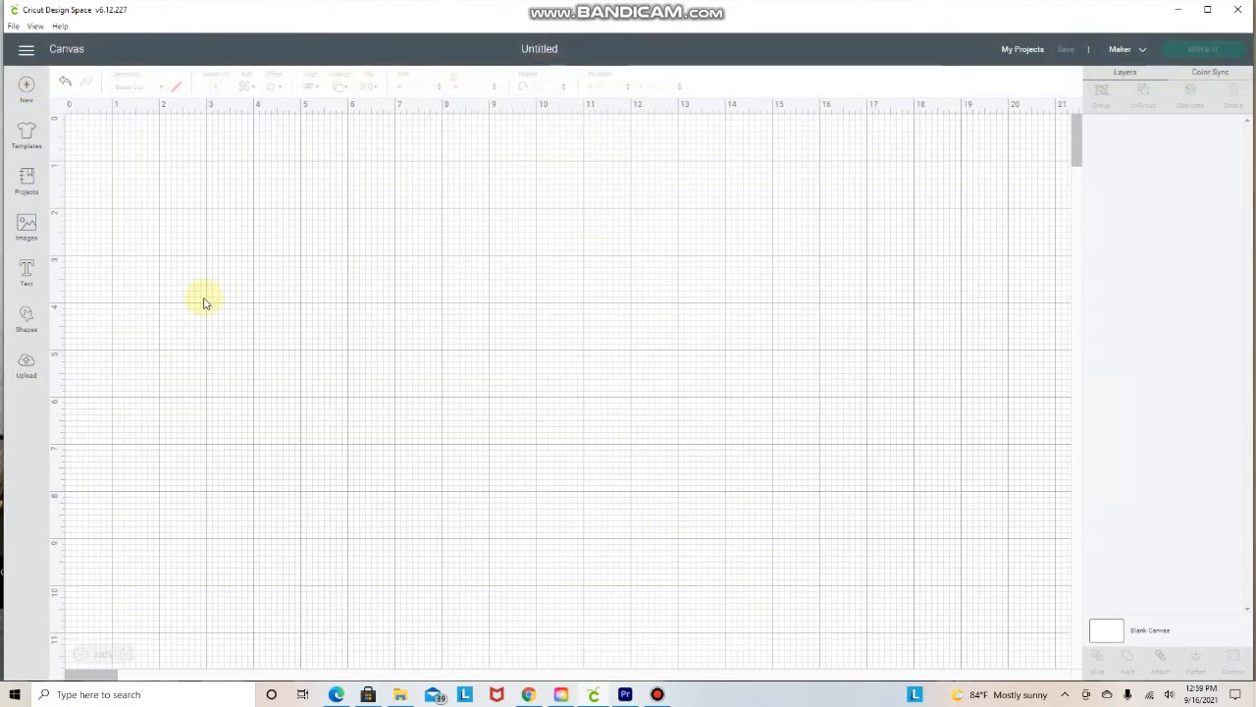
left_click(27, 365)
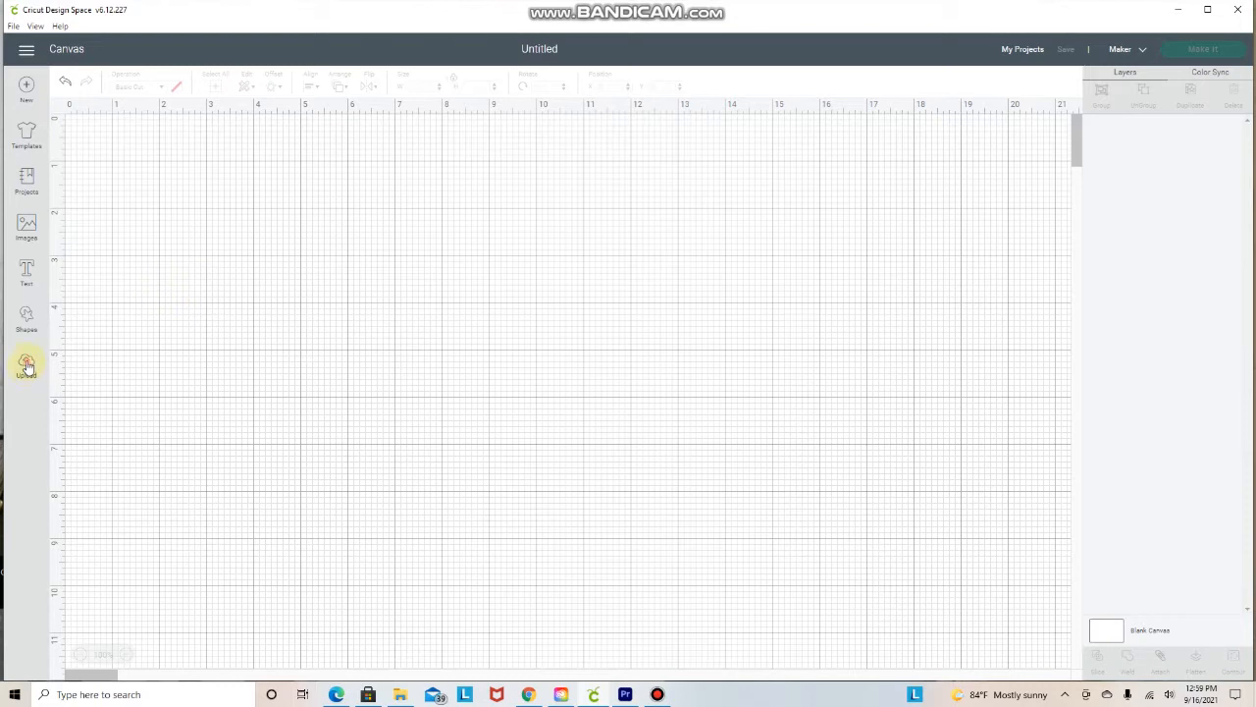
left_click(378, 345)
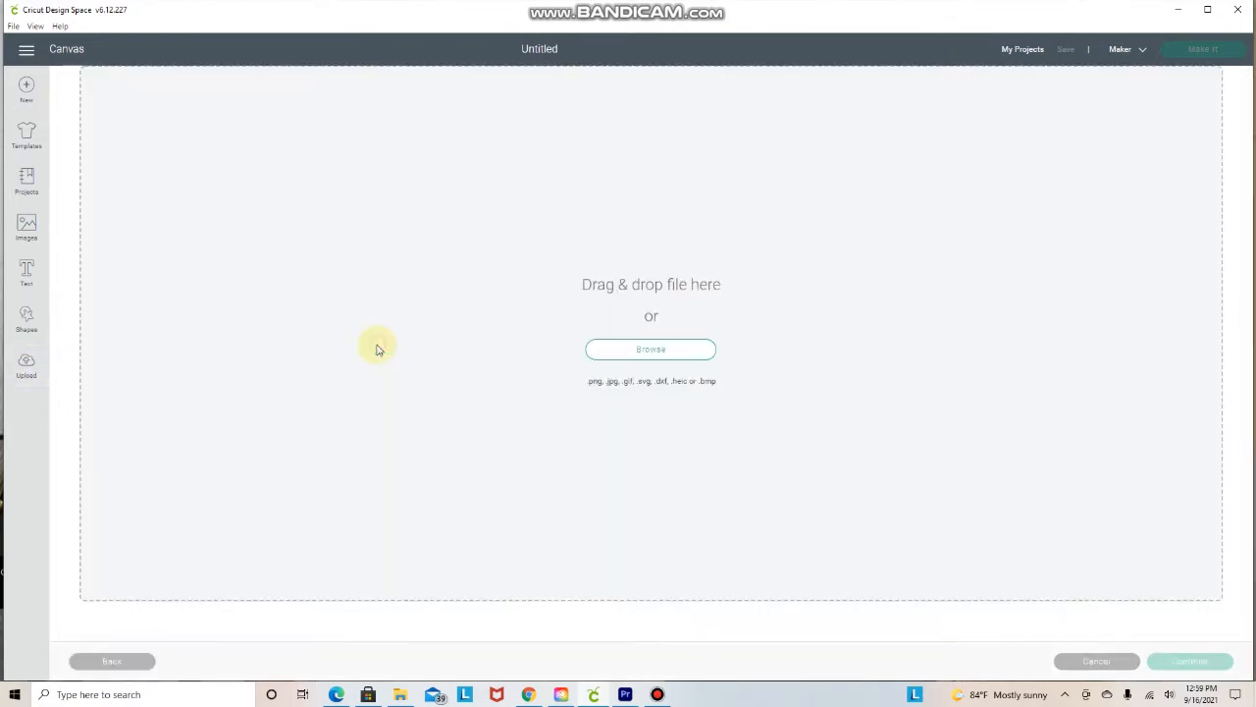
left_click(650, 349)
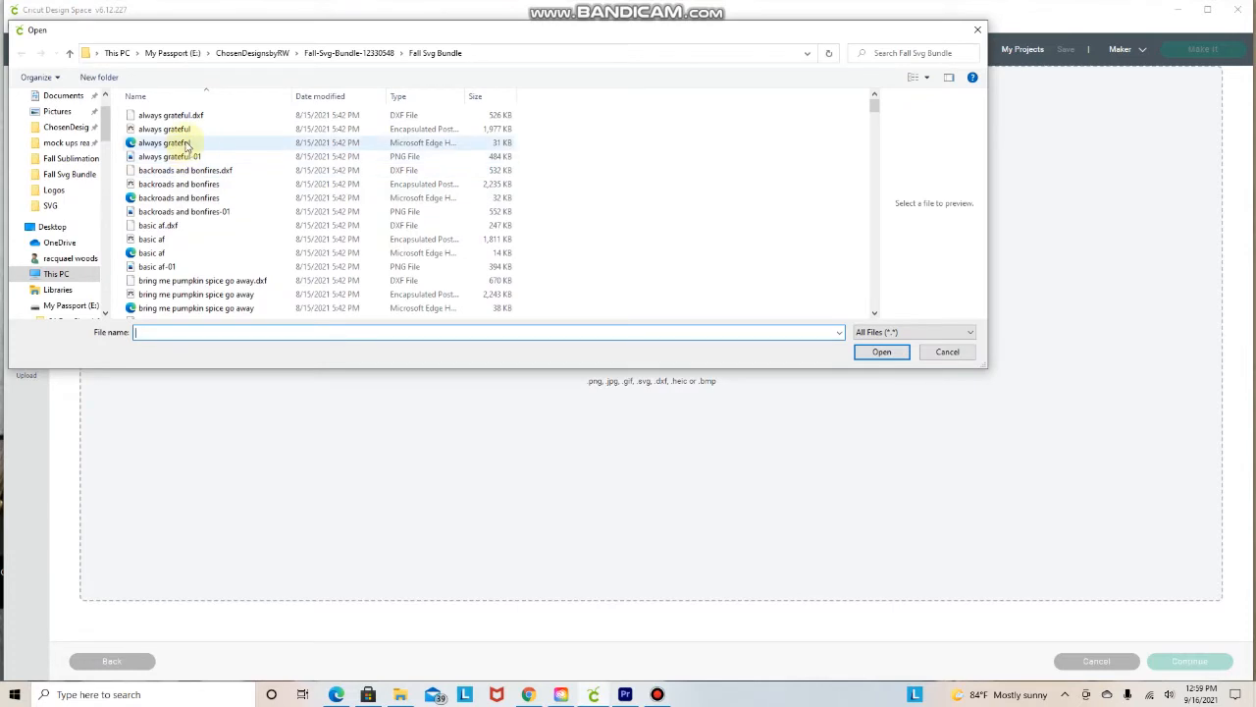
left_click(186, 145)
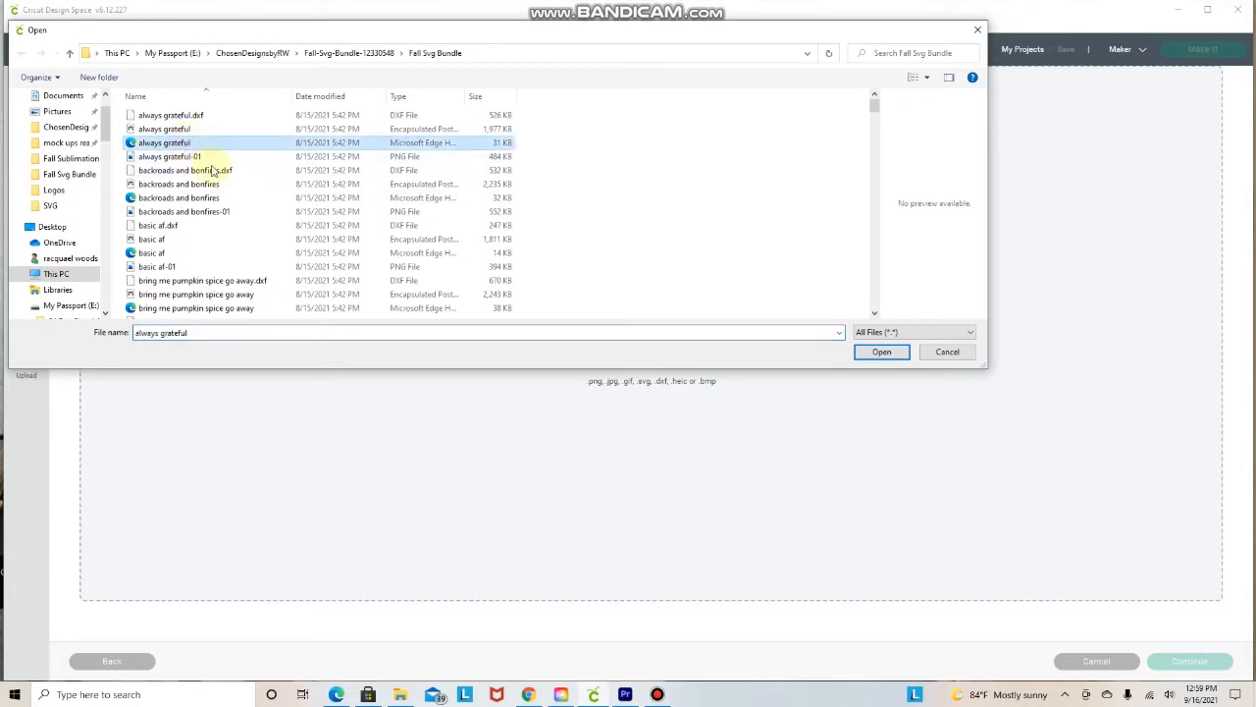
left_click(881, 353)
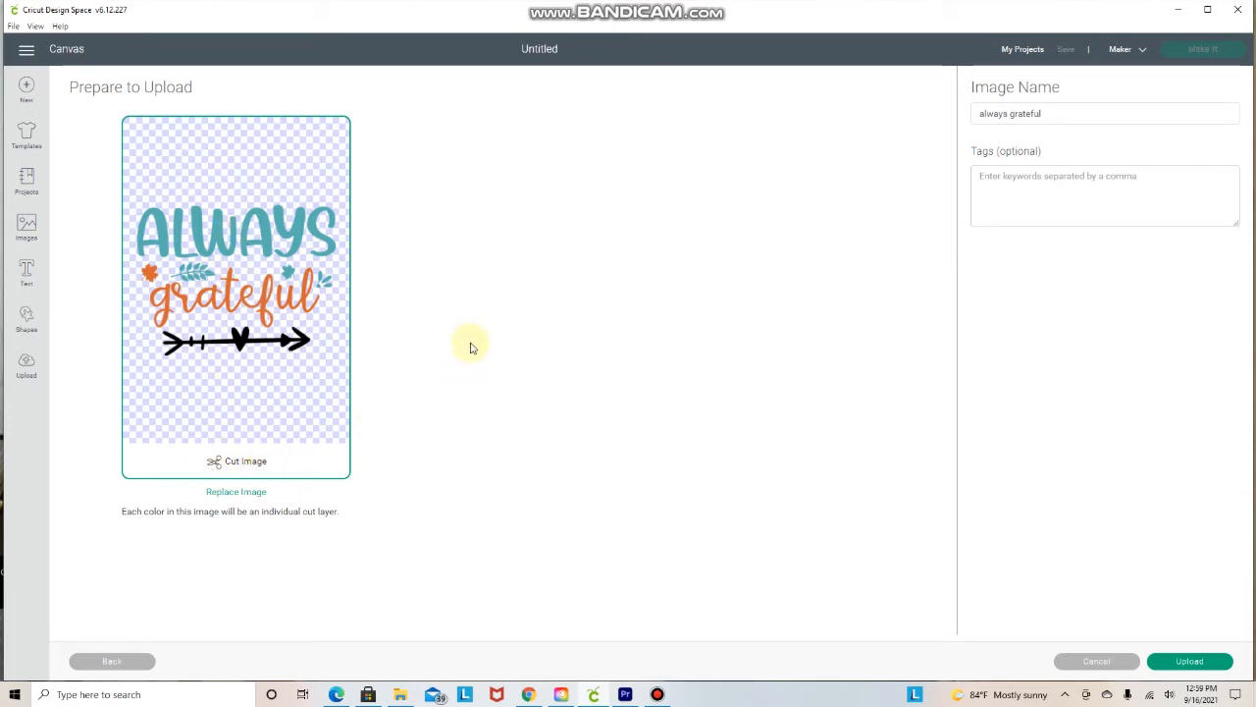
left_click(1199, 665)
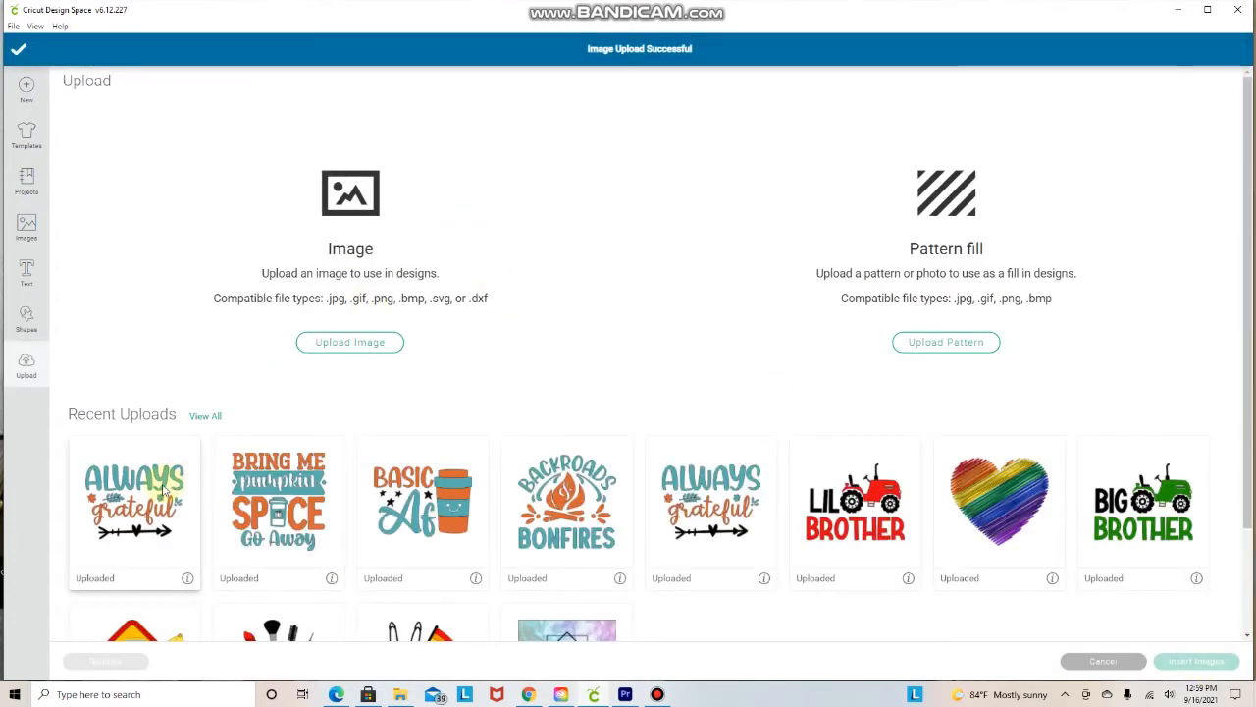
Insert the newly uploaded Always Grateful image on the canvas and place it at about X 2.15, Y 0.49
left_click(163, 490)
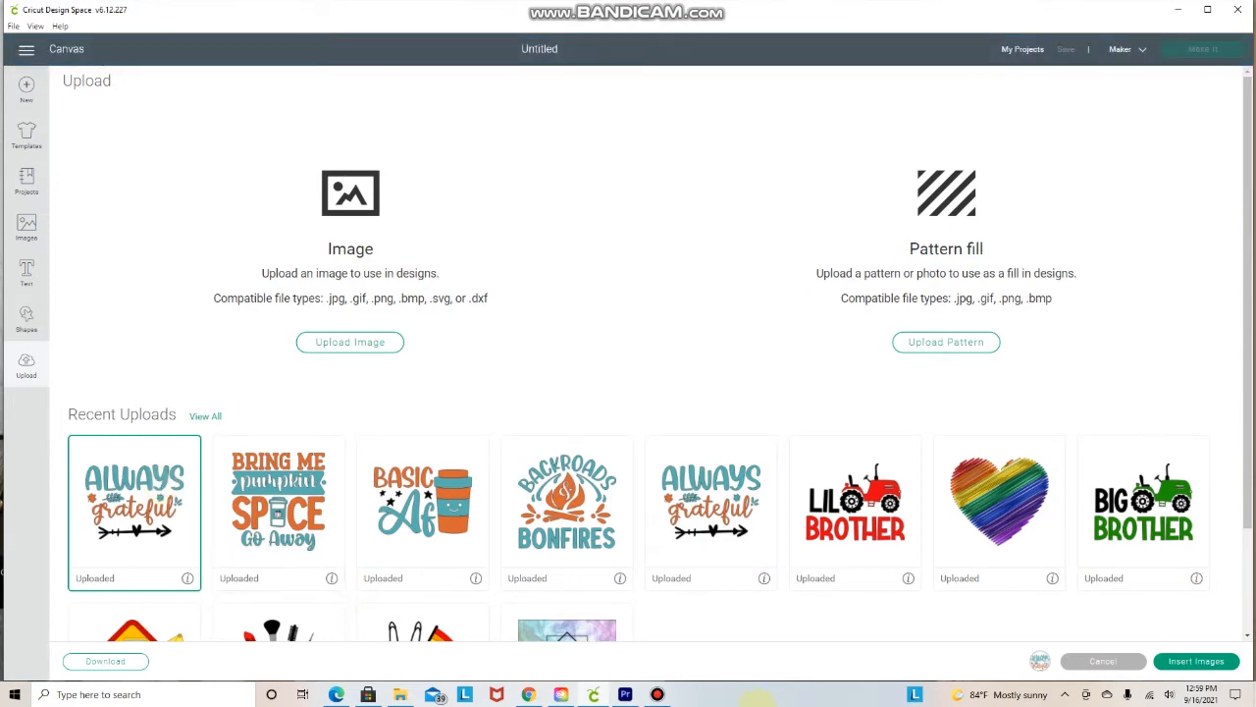
left_click(1217, 664)
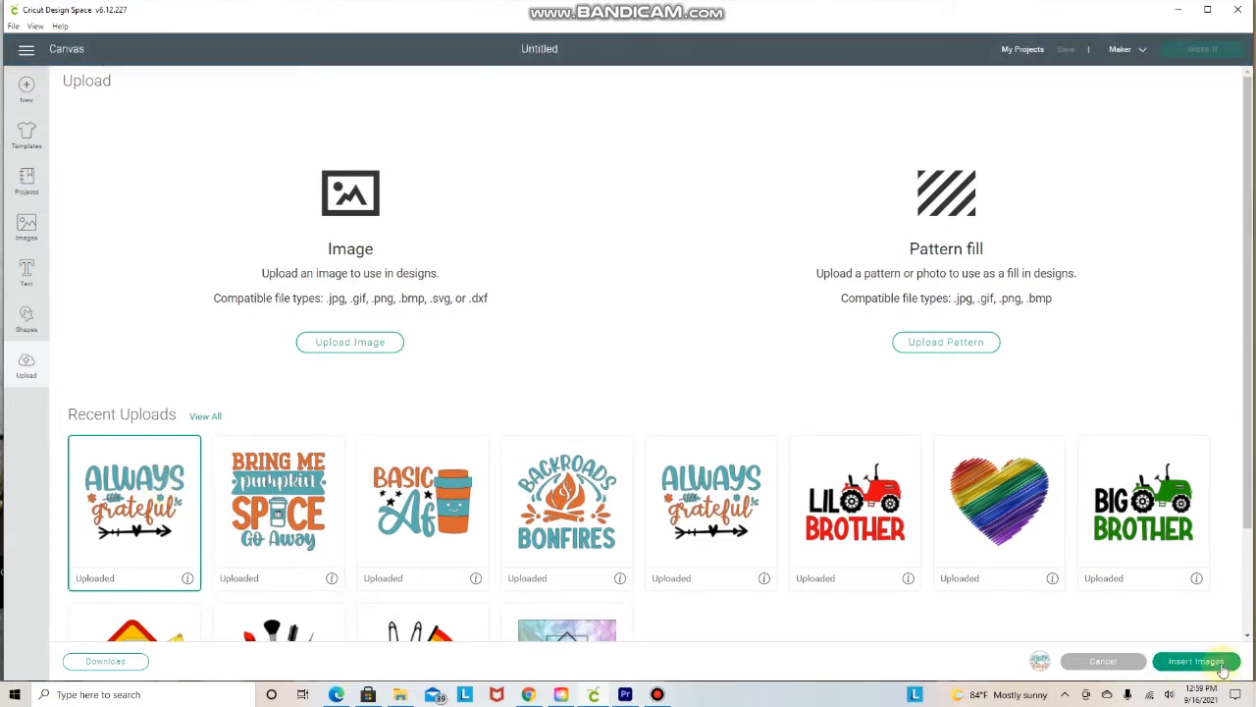
left_click_drag(606, 333, 646, 218)
left_click(988, 344)
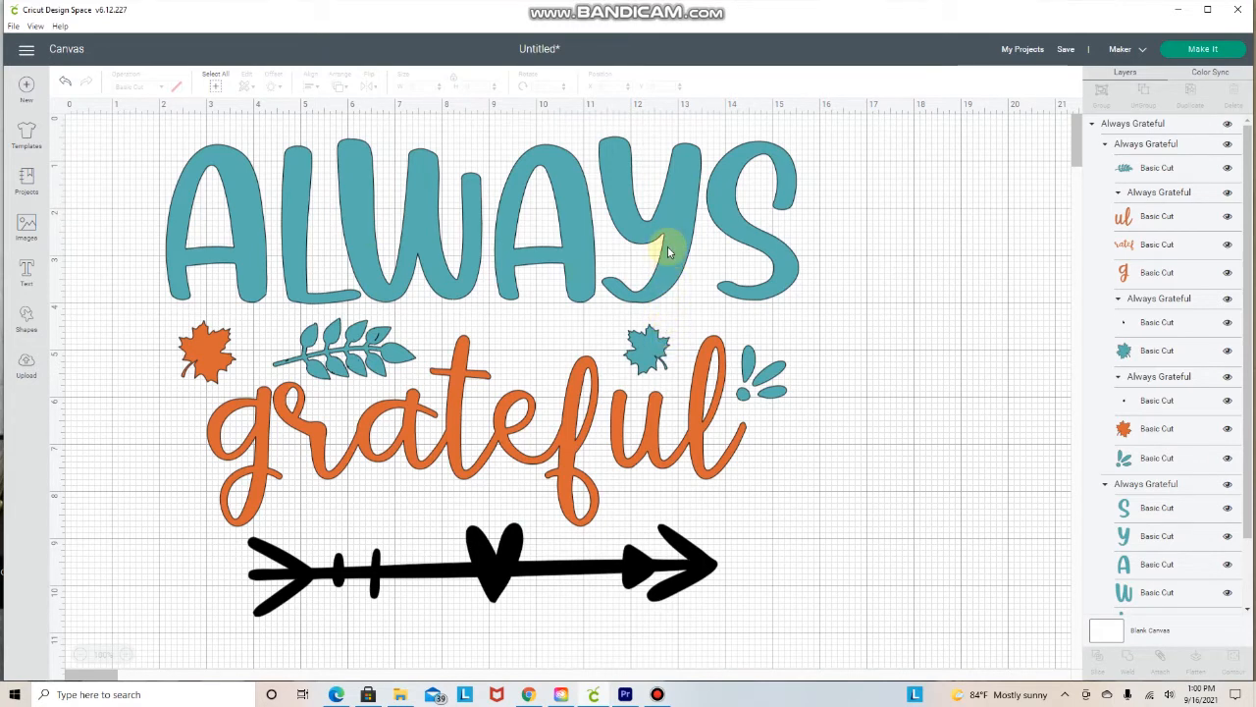
Ungroup the whole Always Grateful design, including the nested group holding the word "grateful" and its leaves
left_click(535, 175)
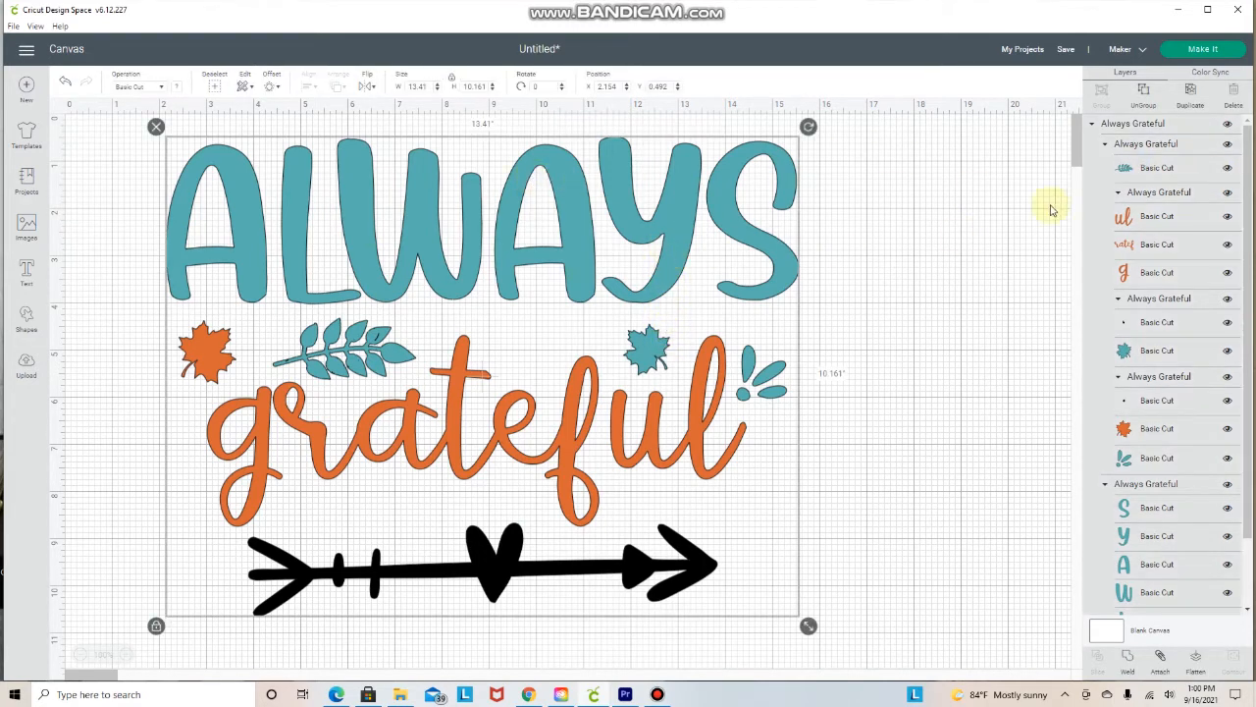
left_click(1144, 93)
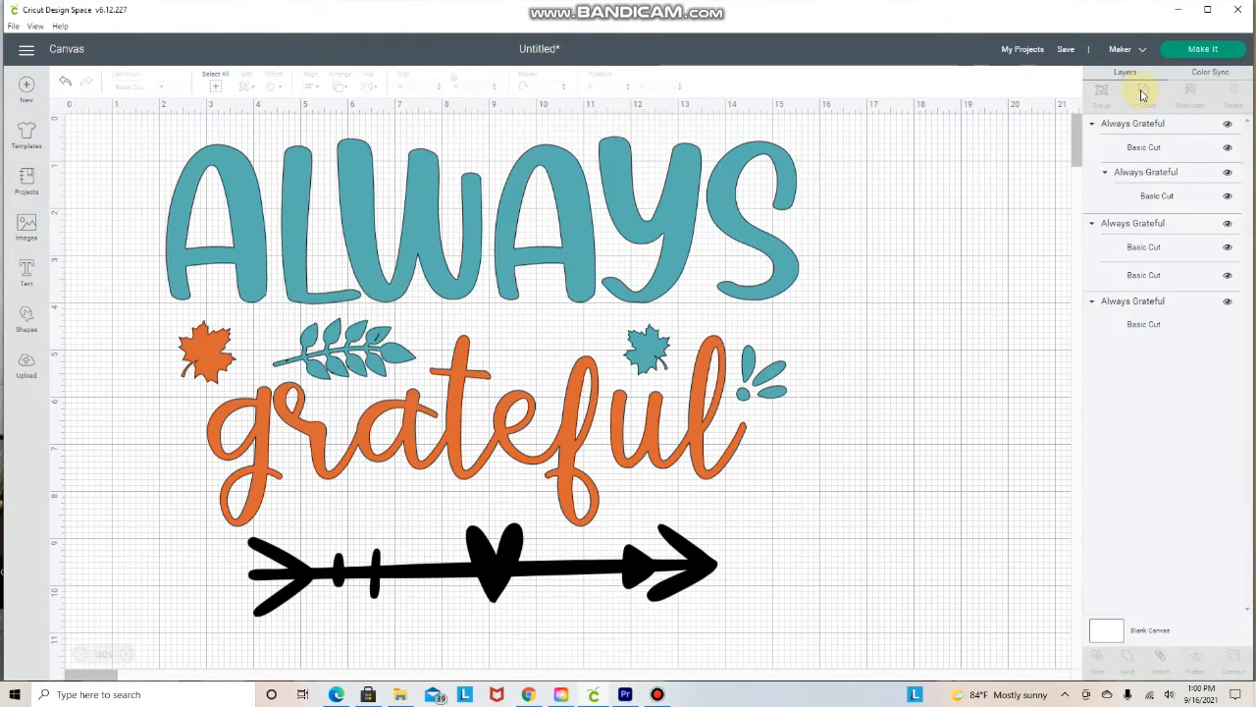
left_click(741, 224)
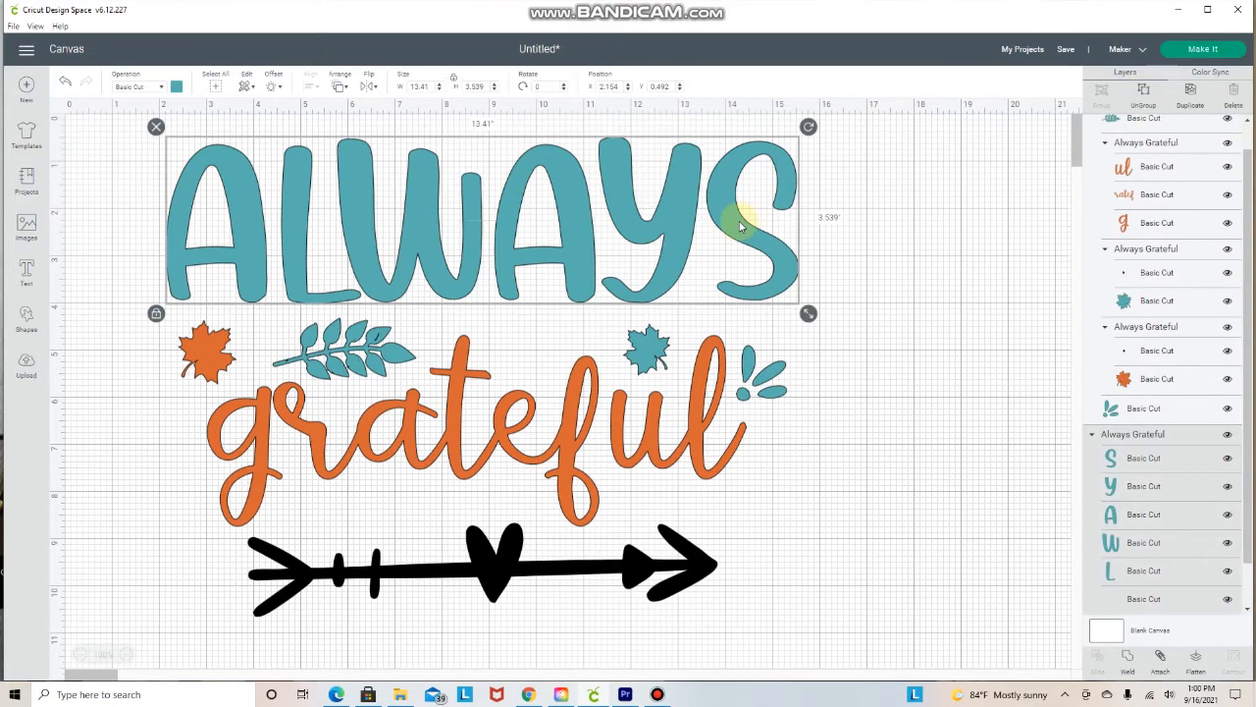
left_click(699, 397)
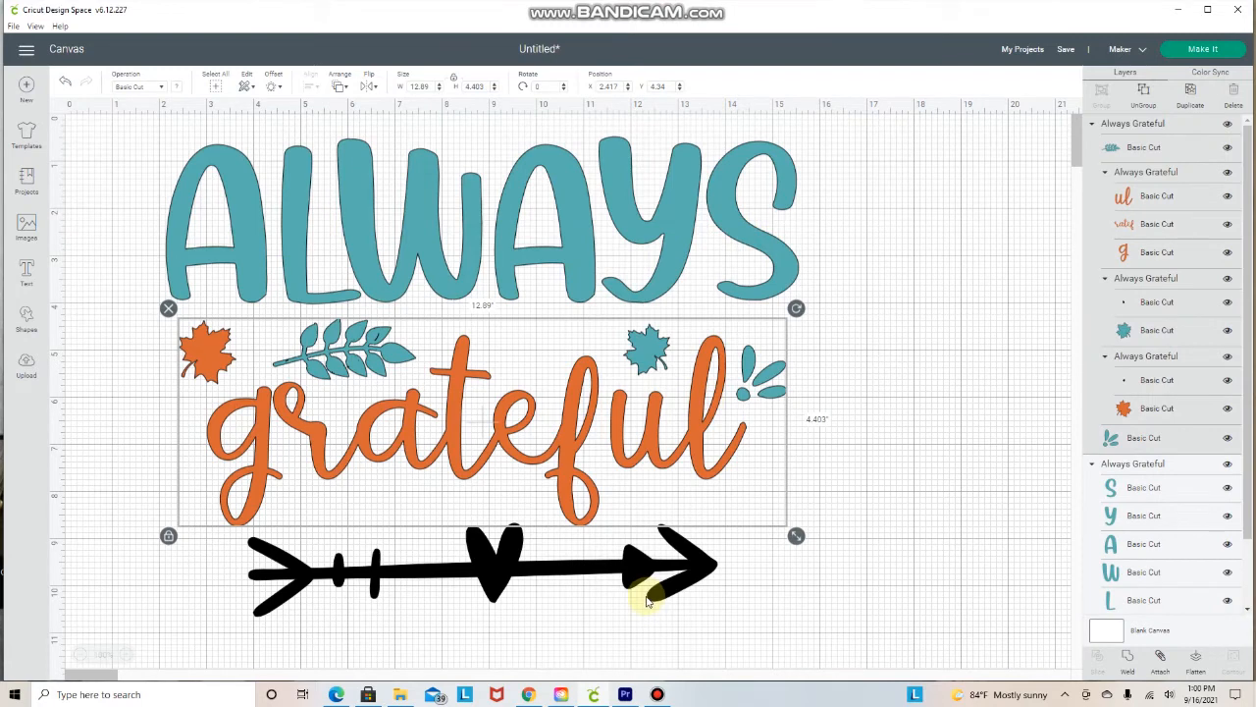
left_click(1141, 91)
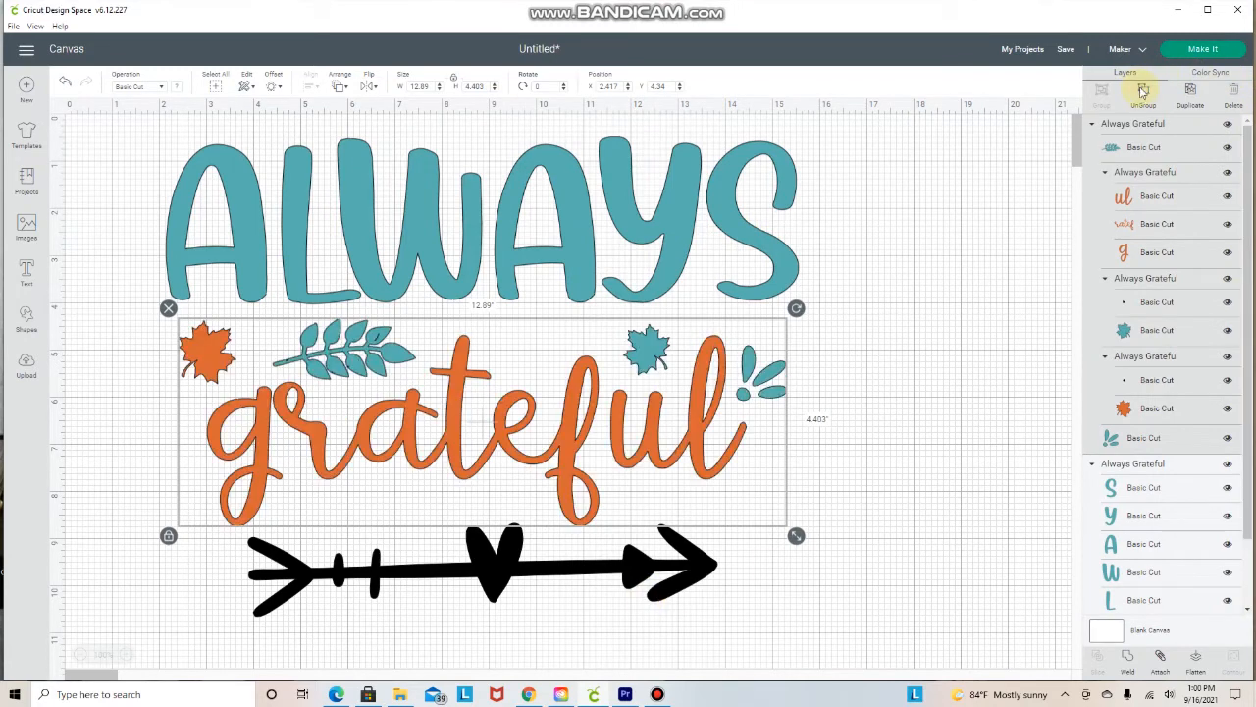
left_click(592, 571)
left_click(569, 422)
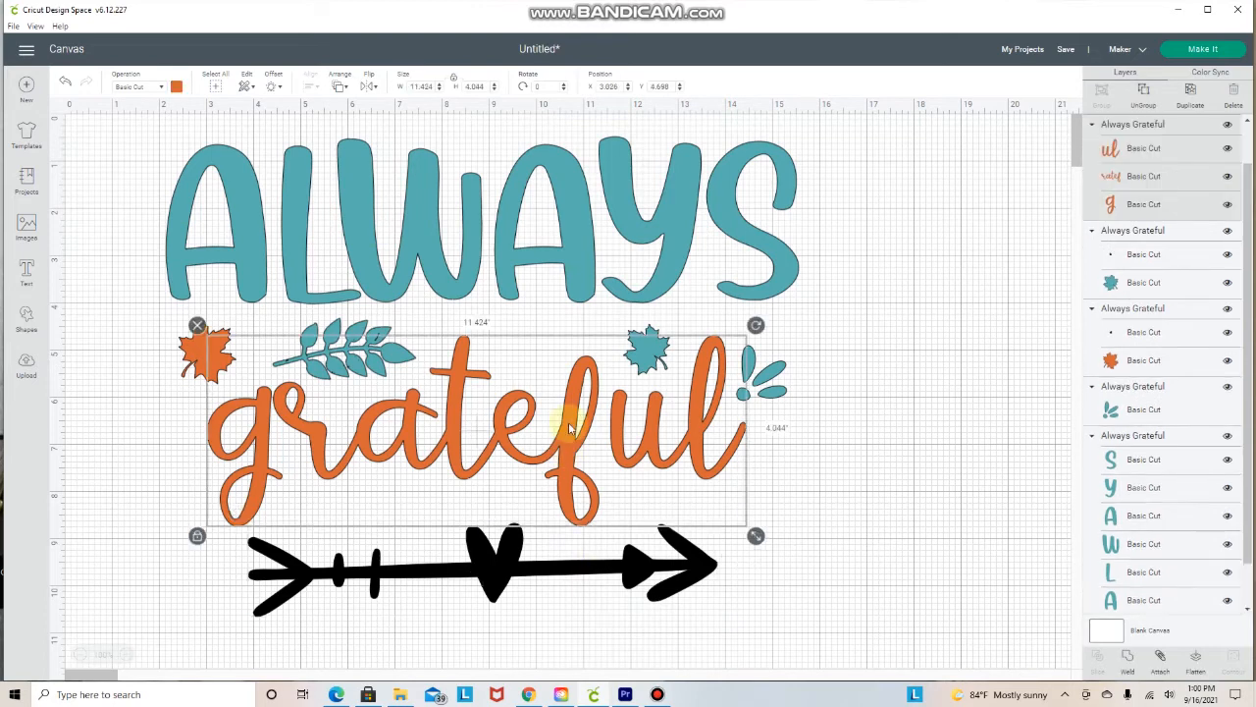
Hide the tiny stray dot layer grouped with the orange maple leaf
left_click(201, 360)
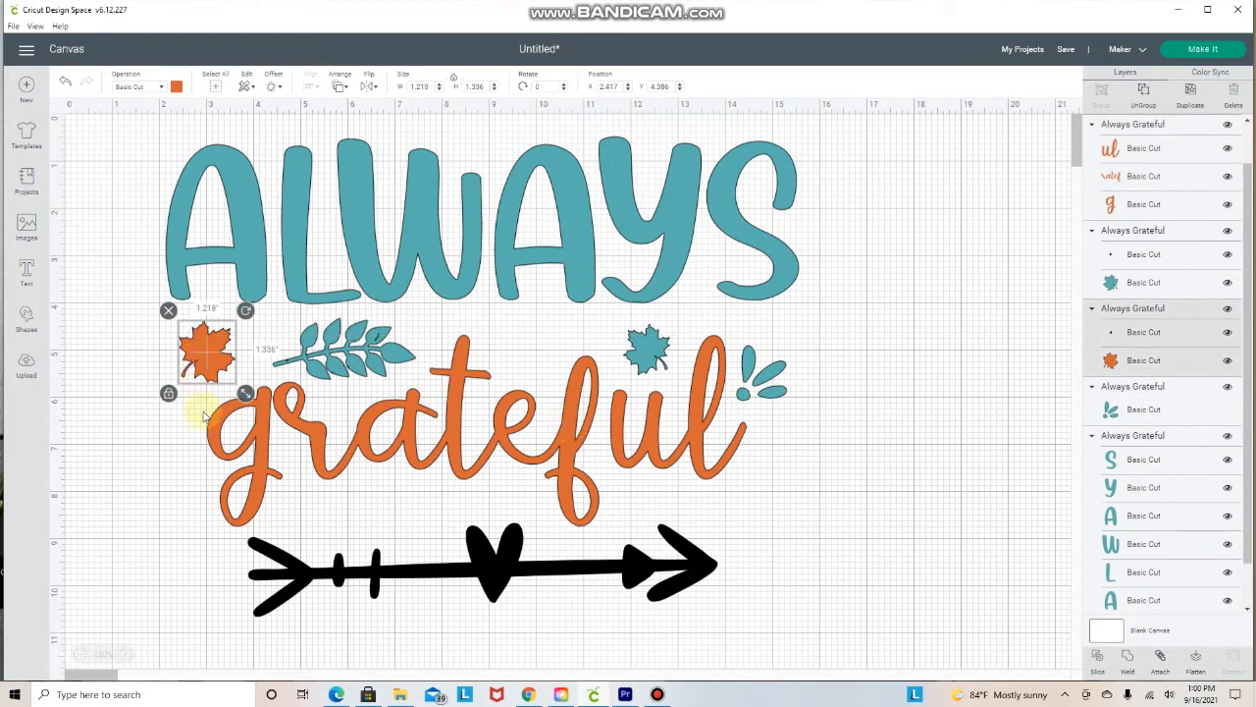
left_click(1177, 337)
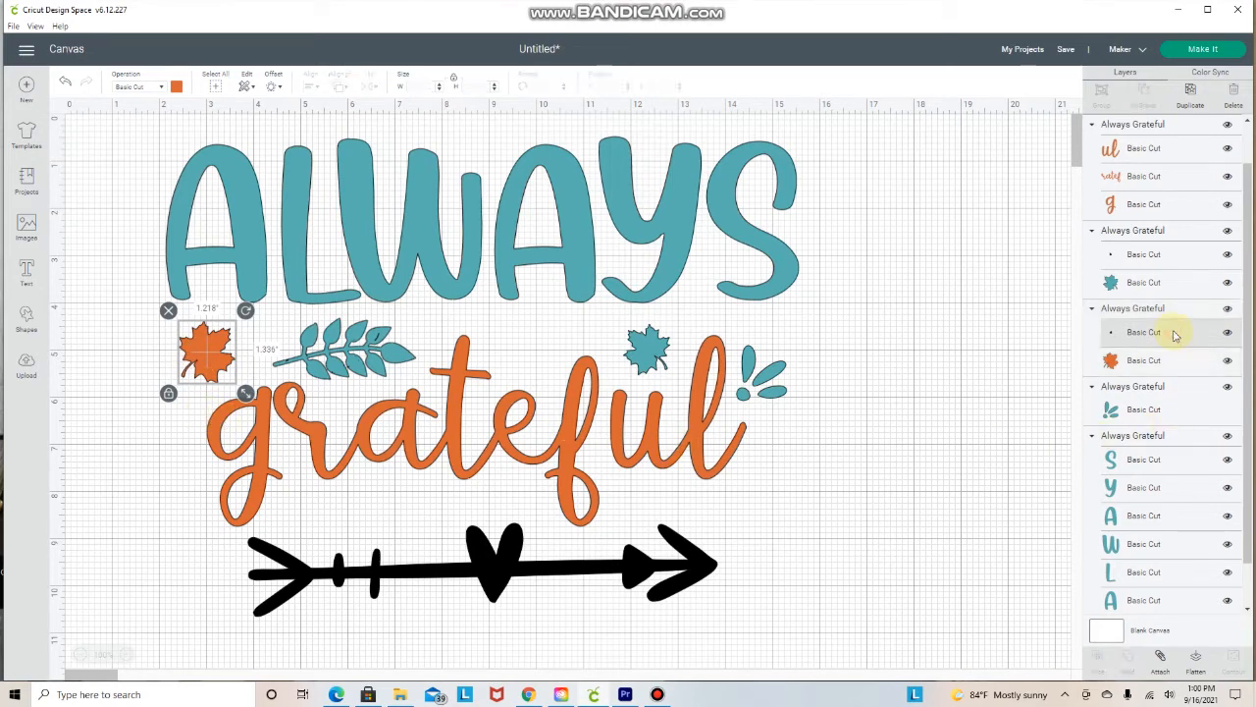
left_click(948, 476)
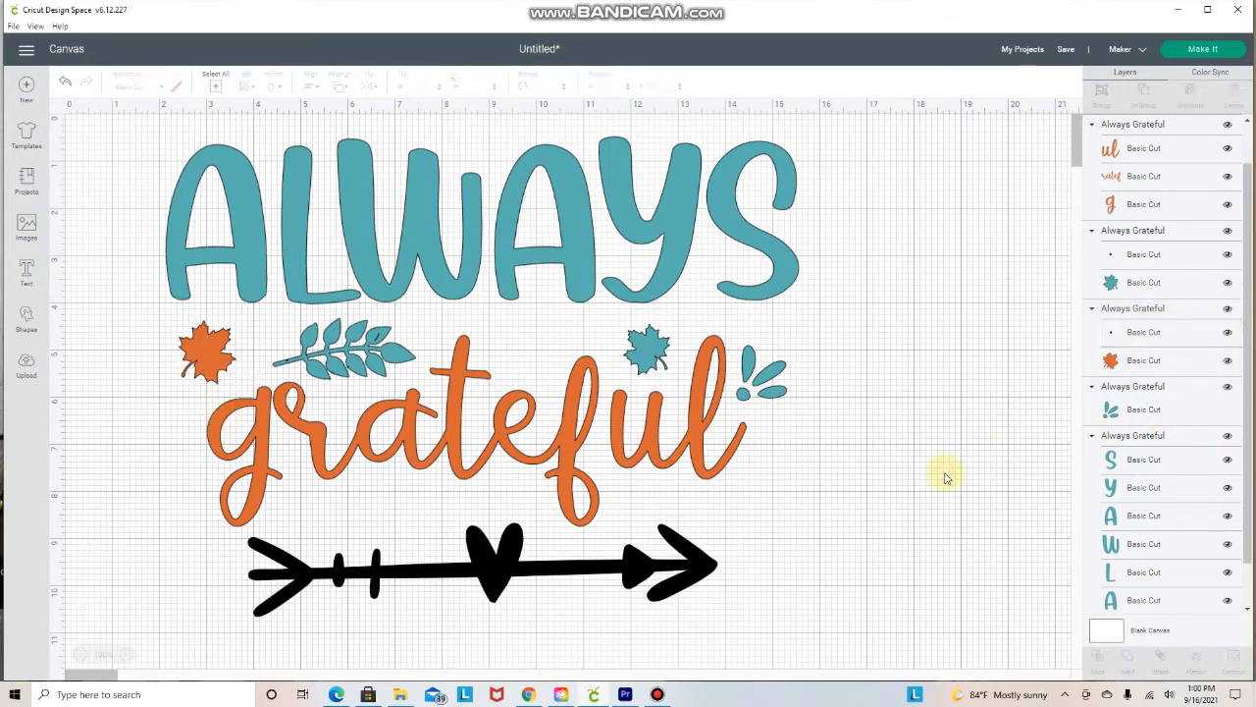
left_click(1201, 343)
left_click(1227, 333)
left_click(954, 422)
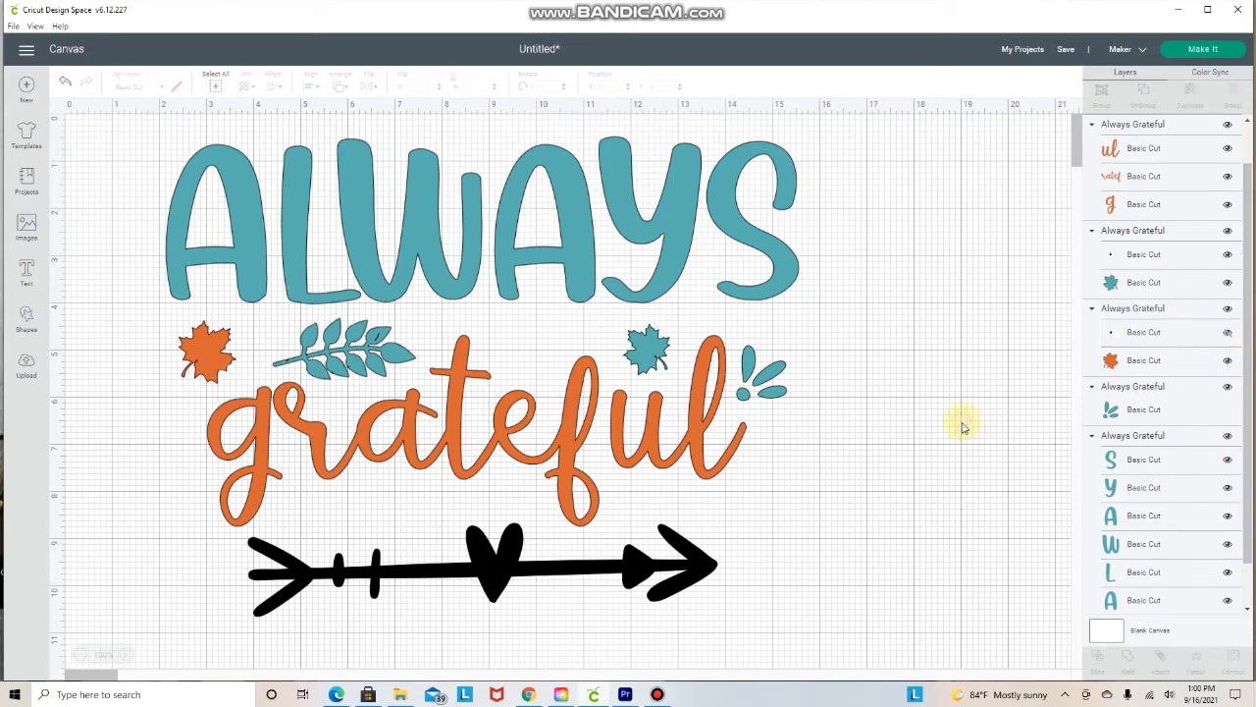
Hide the tiny stray dot layer grouped with the teal maple leaf
left_click(1162, 255)
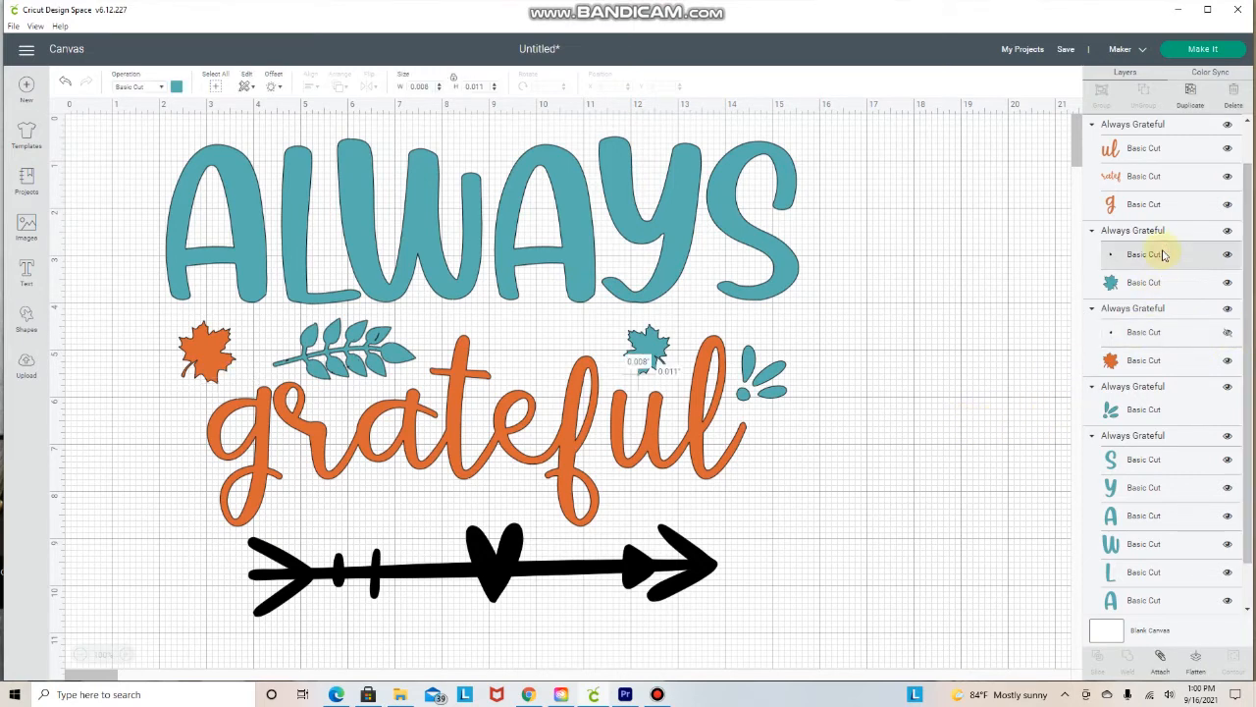
left_click(1227, 255)
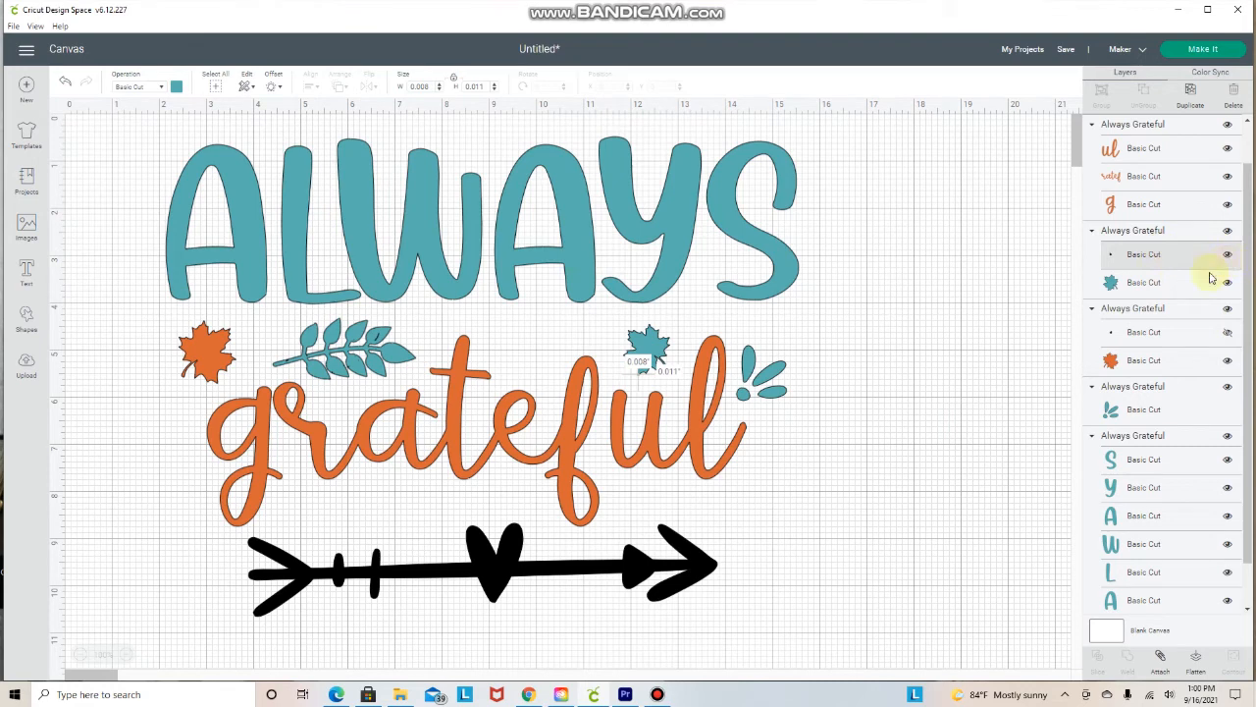
left_click(1027, 470)
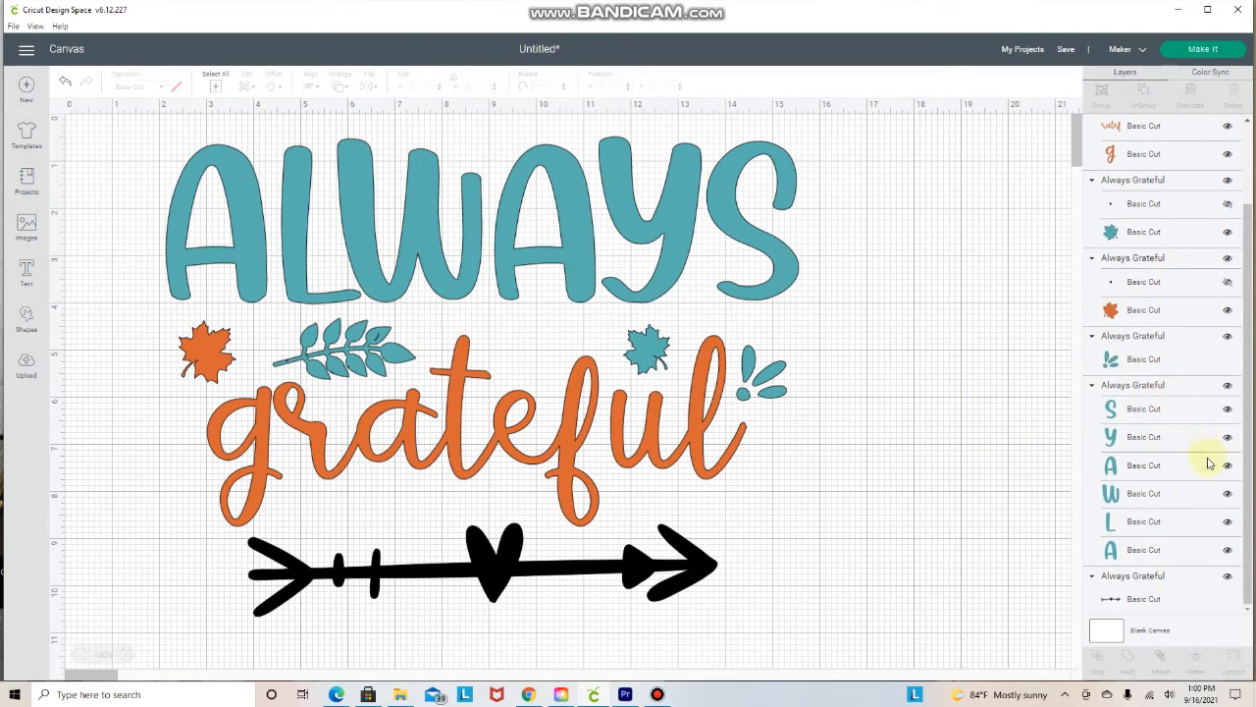
scroll(1203, 530, "up", 1)
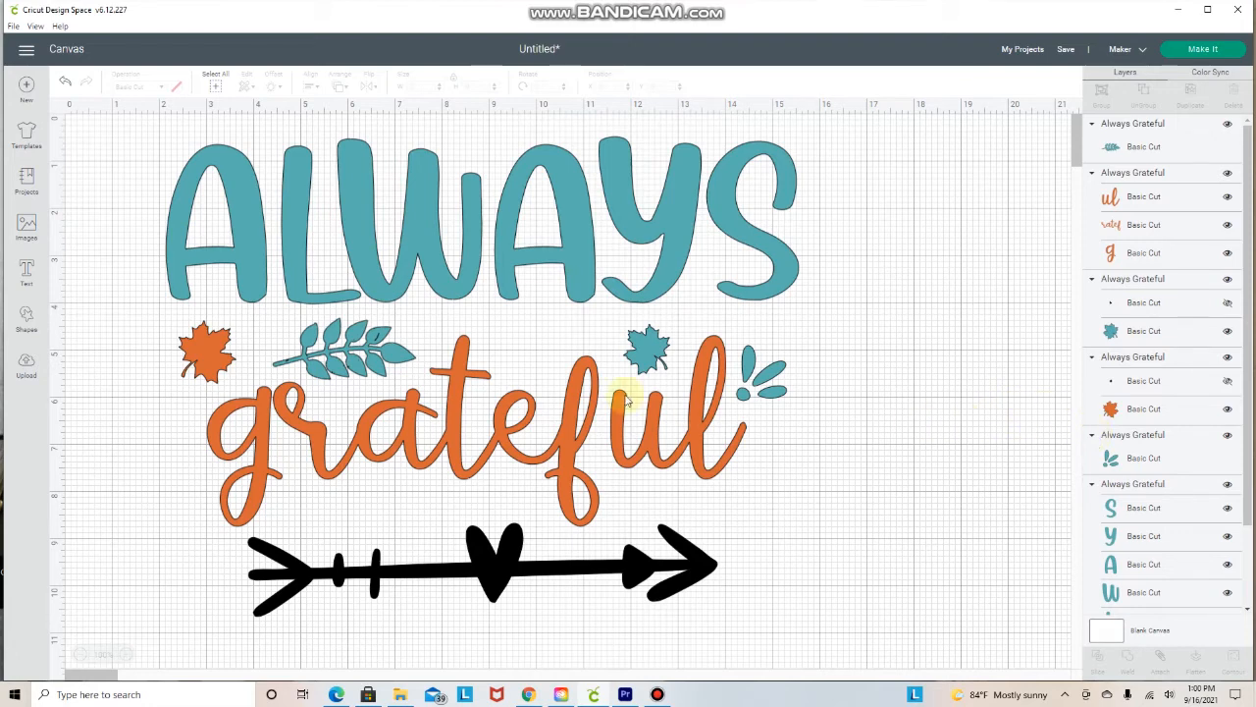
Open the cut preparation view, check how letters are arranged on the orange and teal mats, and return to the canvas
left_click(302, 191)
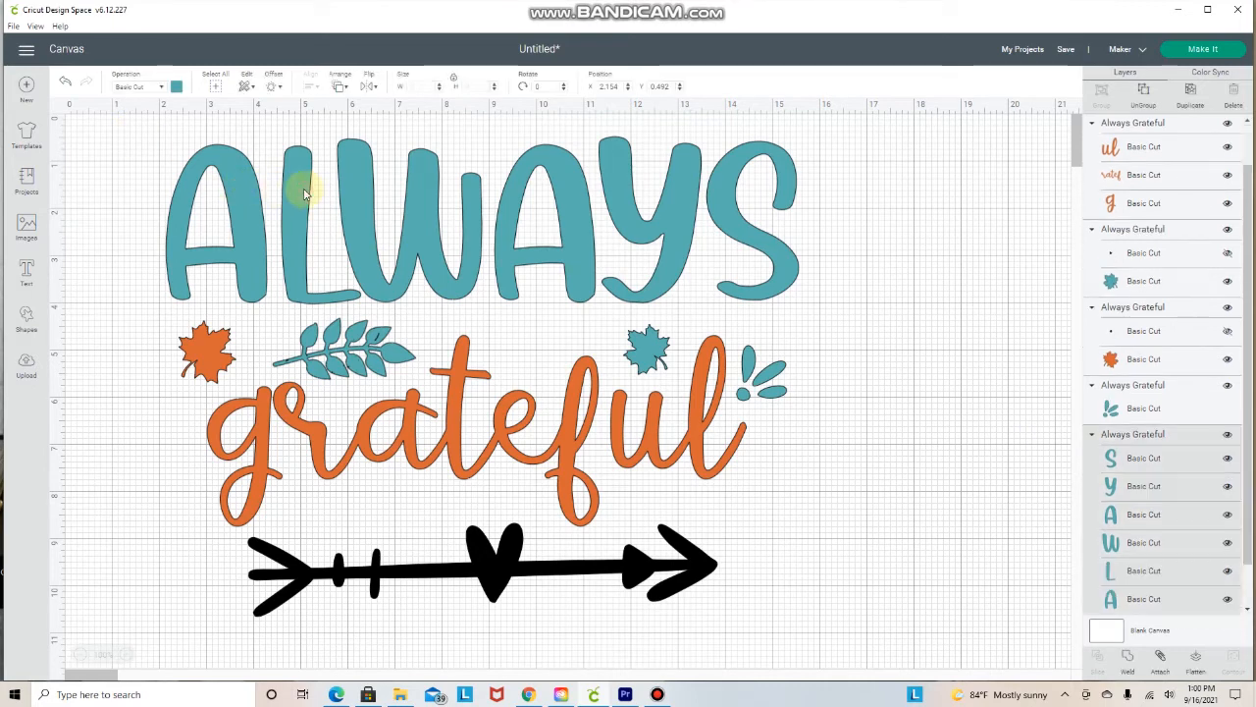
left_click(958, 301)
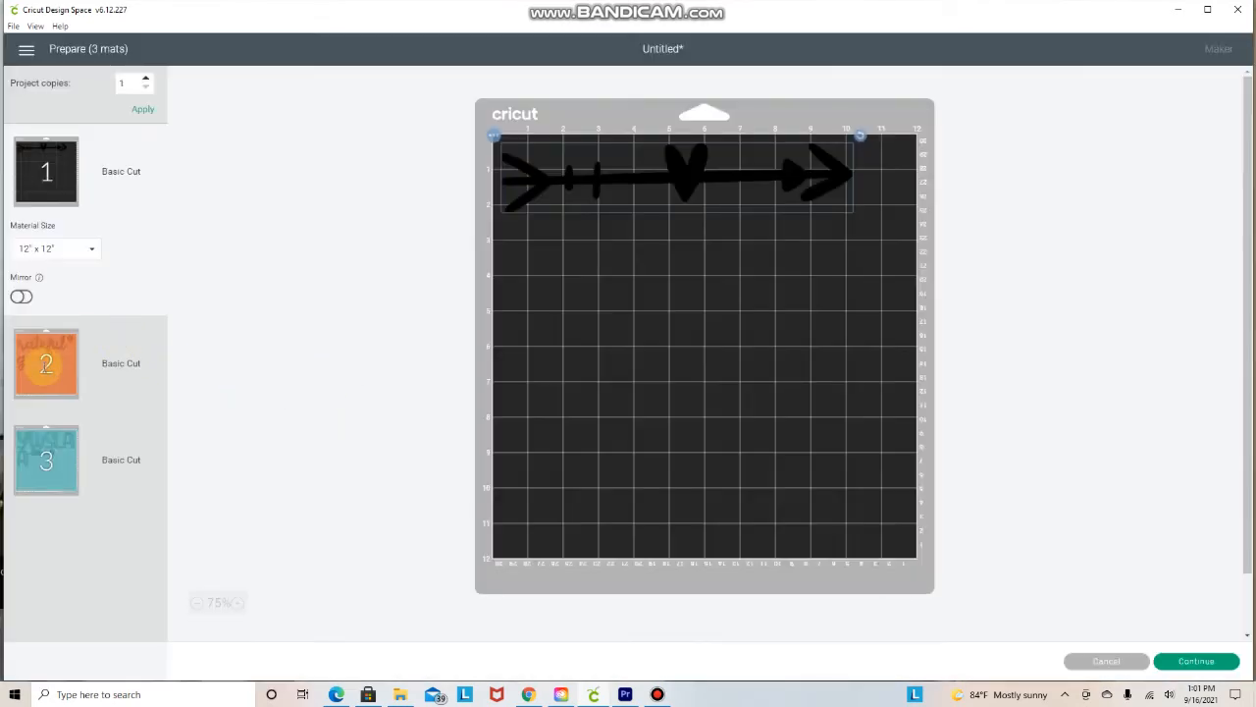
left_click(46, 363)
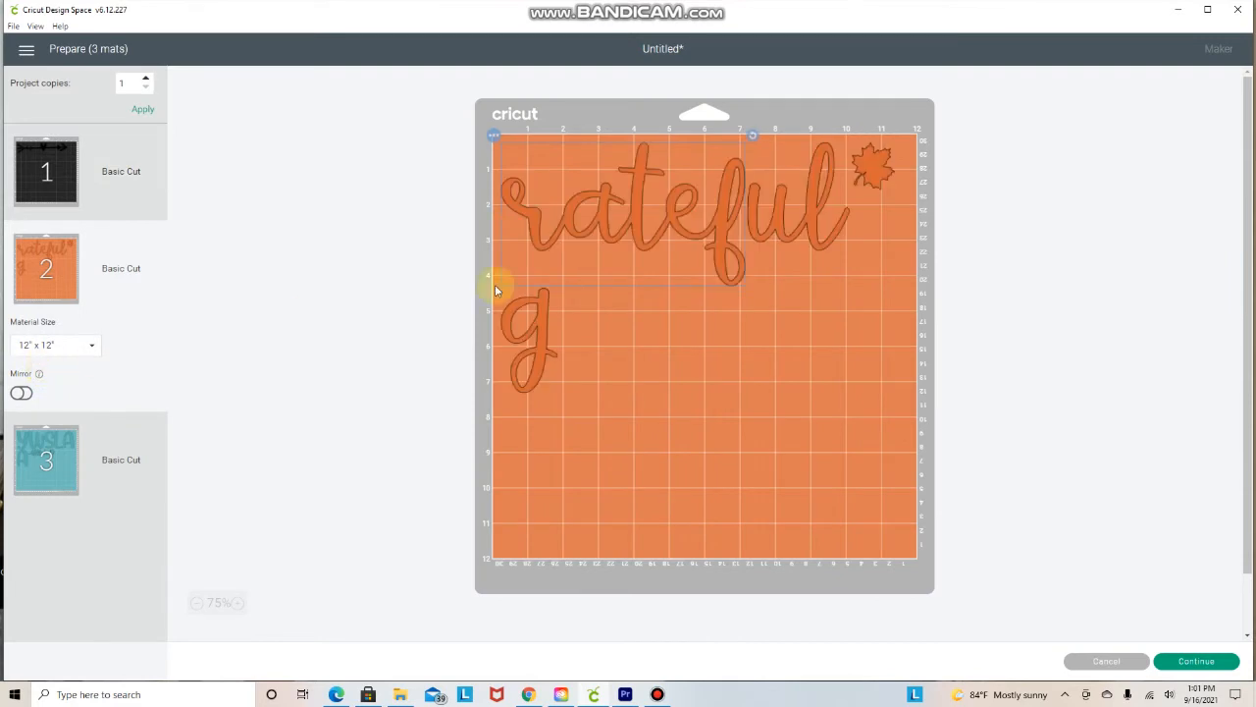
left_click(535, 331)
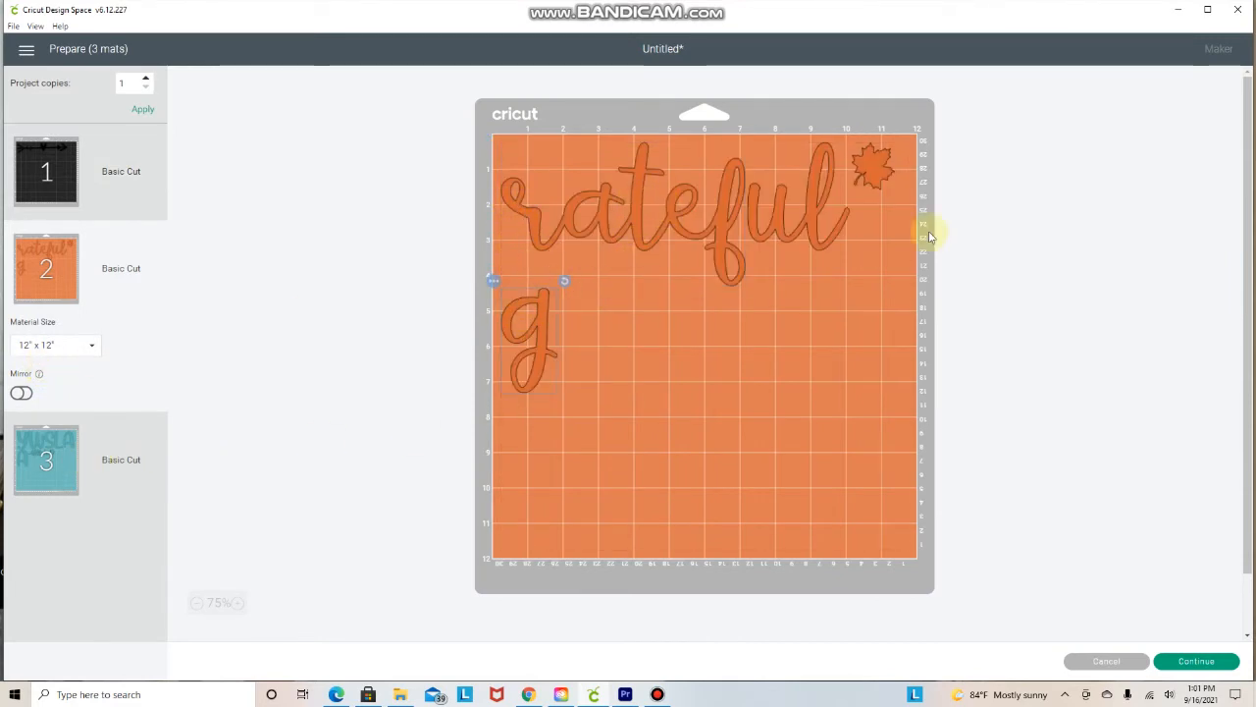
left_click(46, 460)
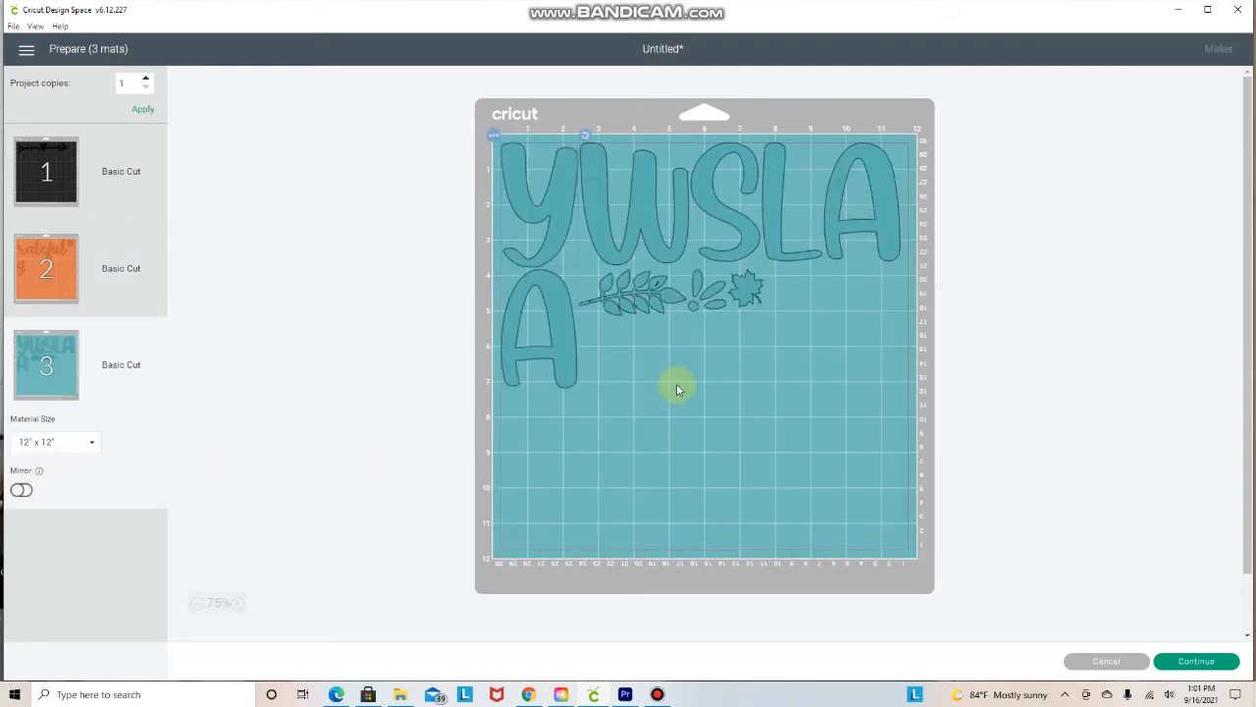
left_click(1079, 662)
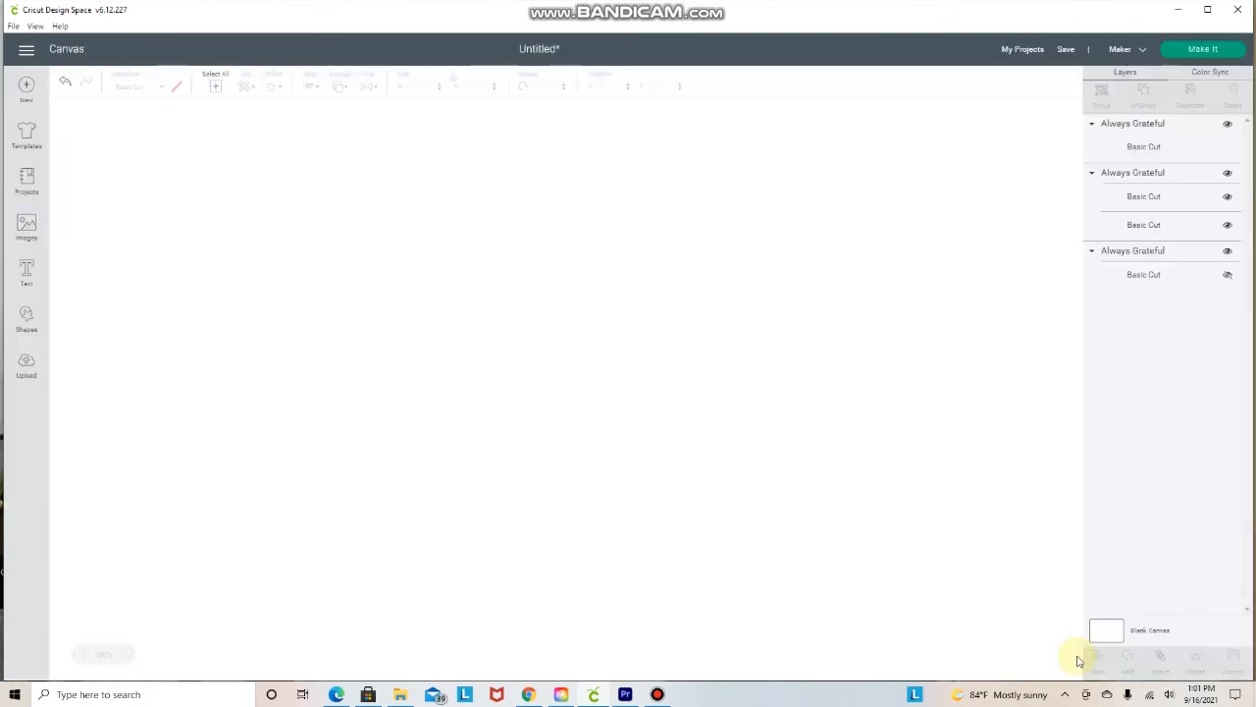
Group all teal pieces: the word ALWAYS, the leaf sprig, the maple leaf and the small leaf accent
left_click(411, 262)
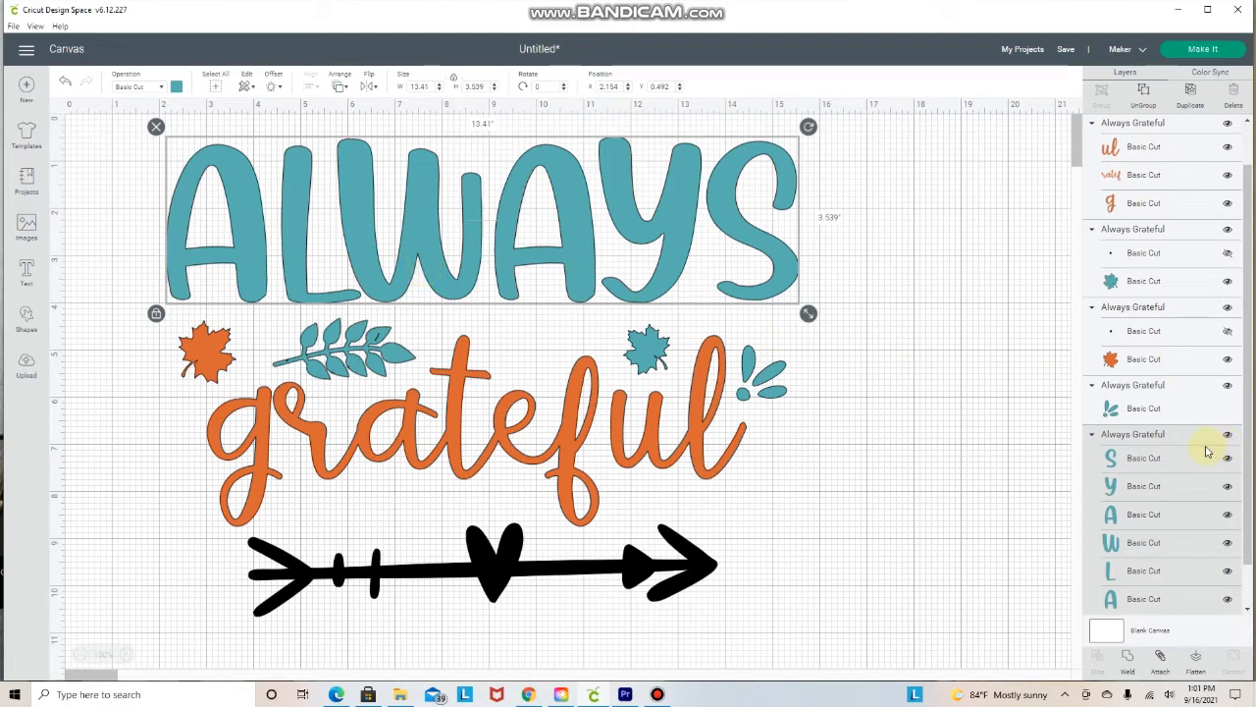
left_click(1159, 409, "shift")
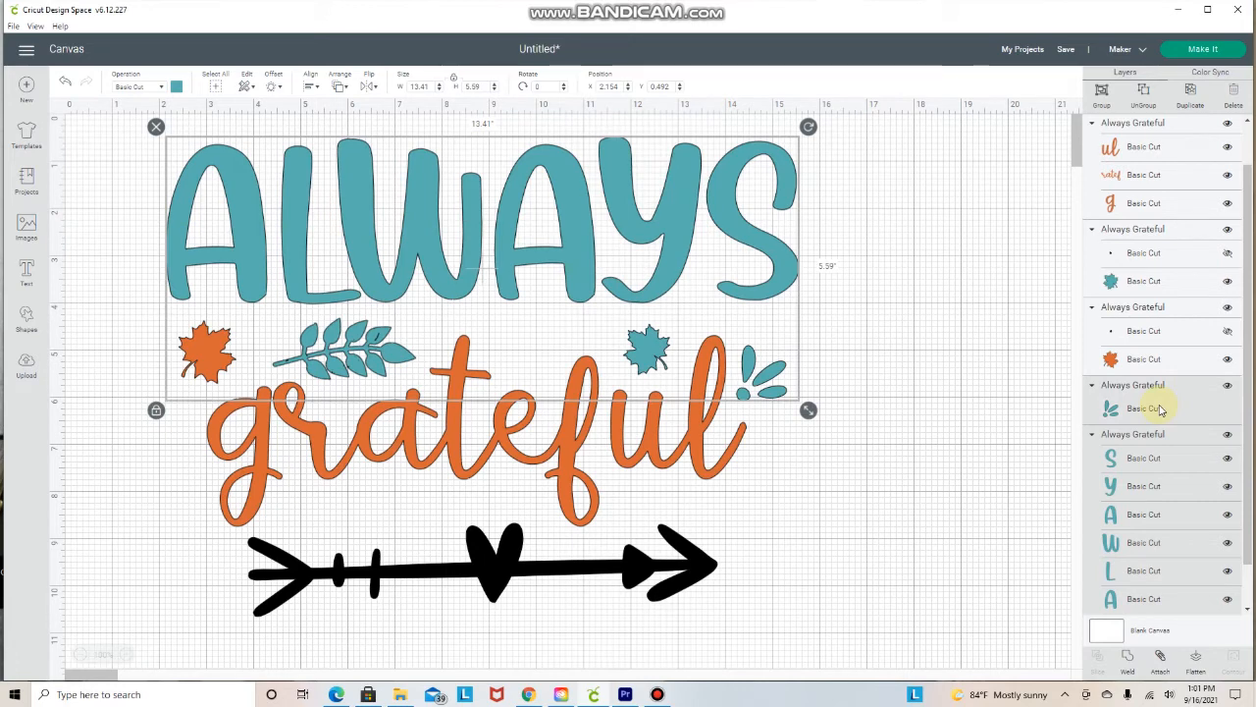
left_click(1166, 283, "shift")
scroll(1205, 491, "up", 1)
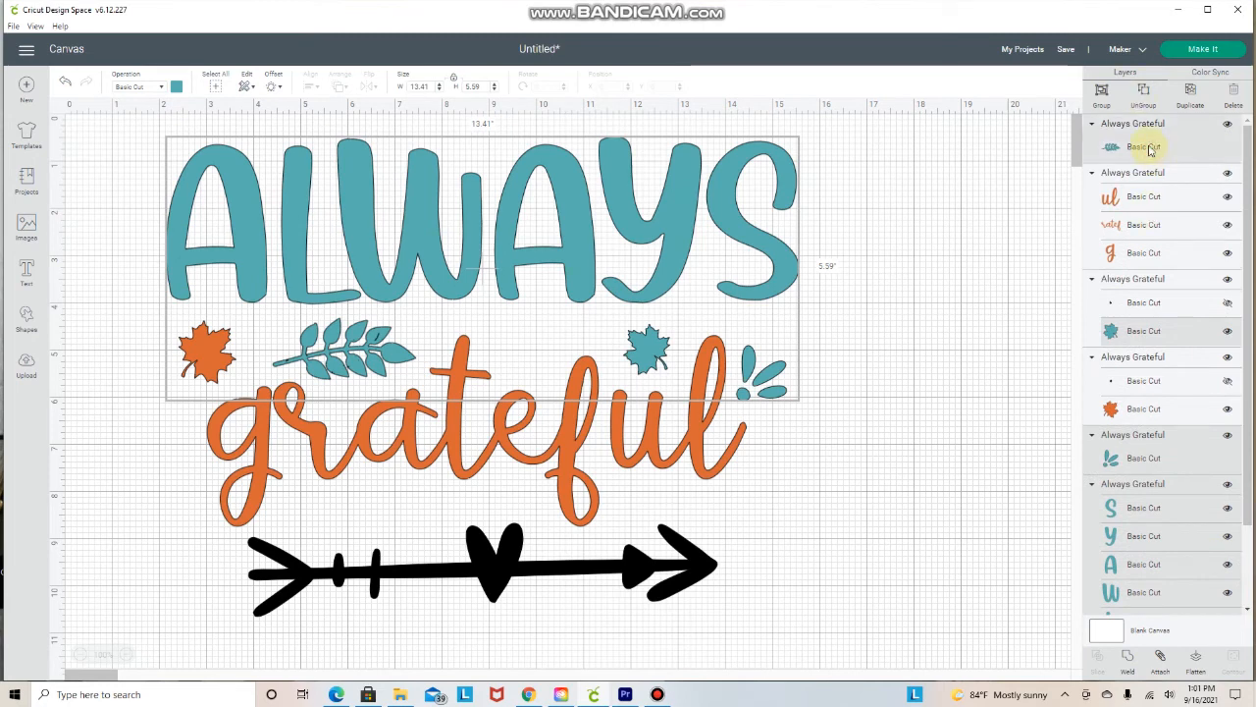
left_click(1102, 90)
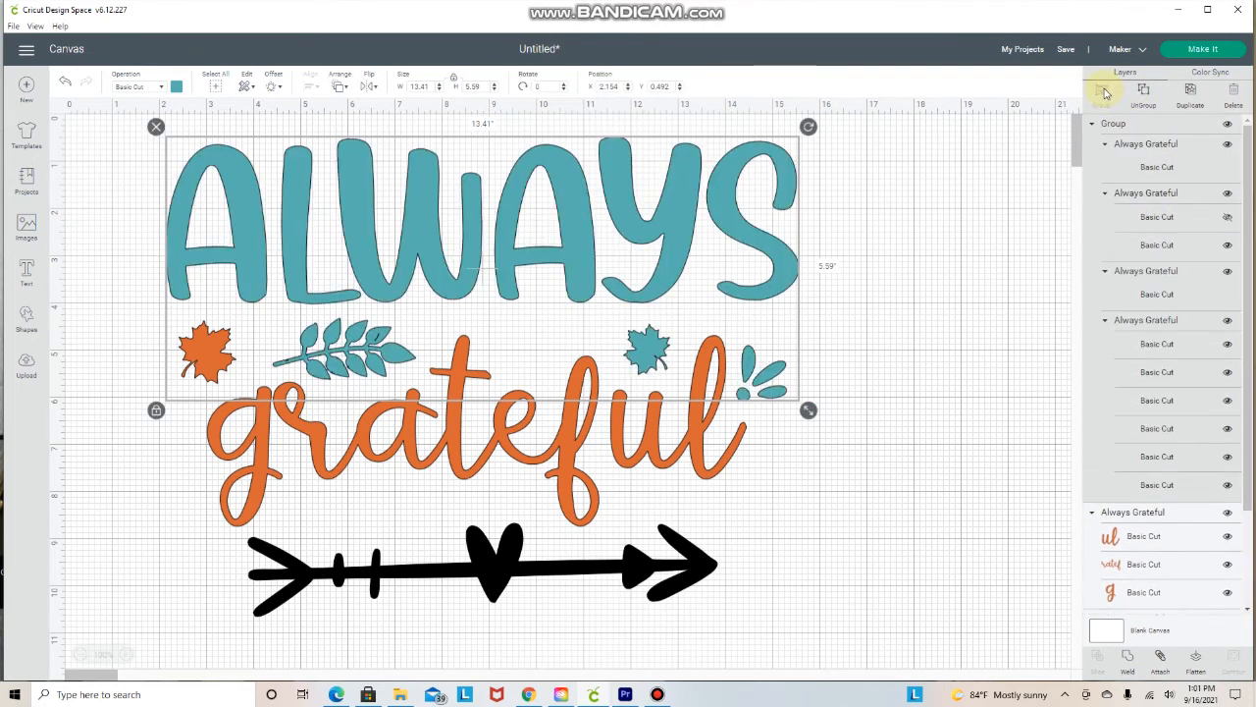
scroll(1159, 373, "down", 2)
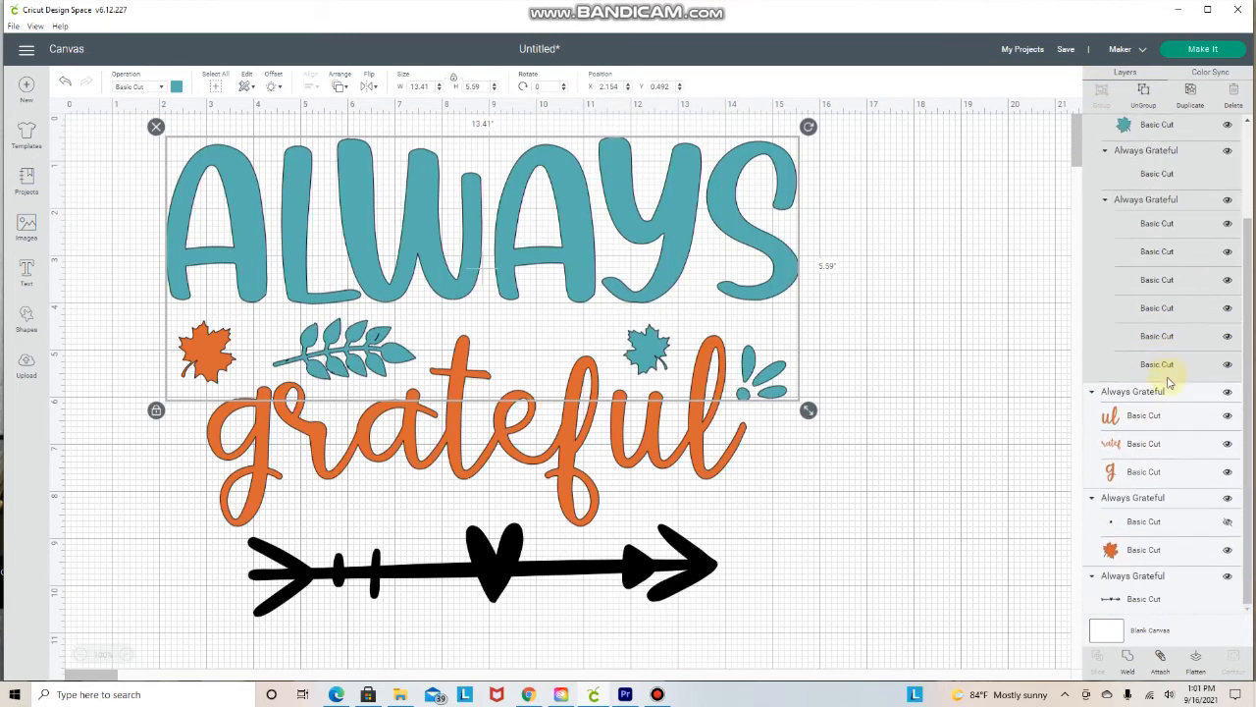
Attach the grouped teal pieces so they keep their arrangement when cut
left_click(1161, 659)
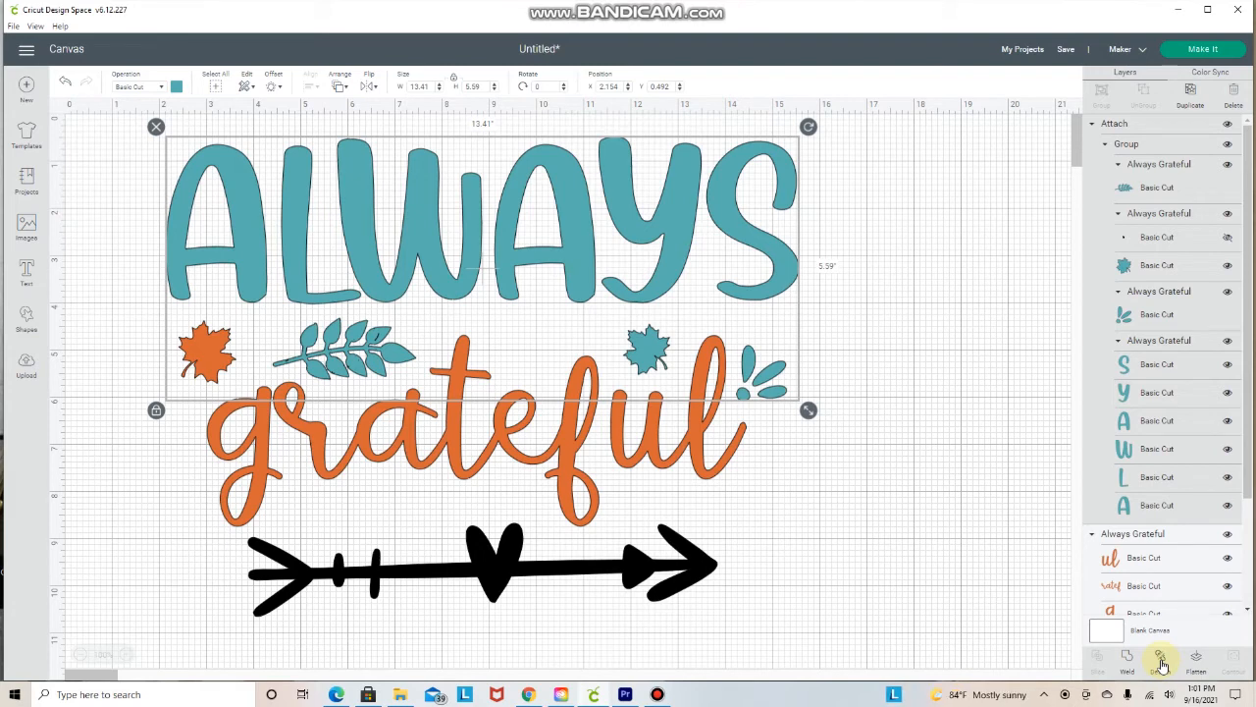
Group the word grateful with the orange maple leaf and attach the group so its layout is kept for cutting
scroll(1184, 597, "down", 3)
left_click(1161, 393)
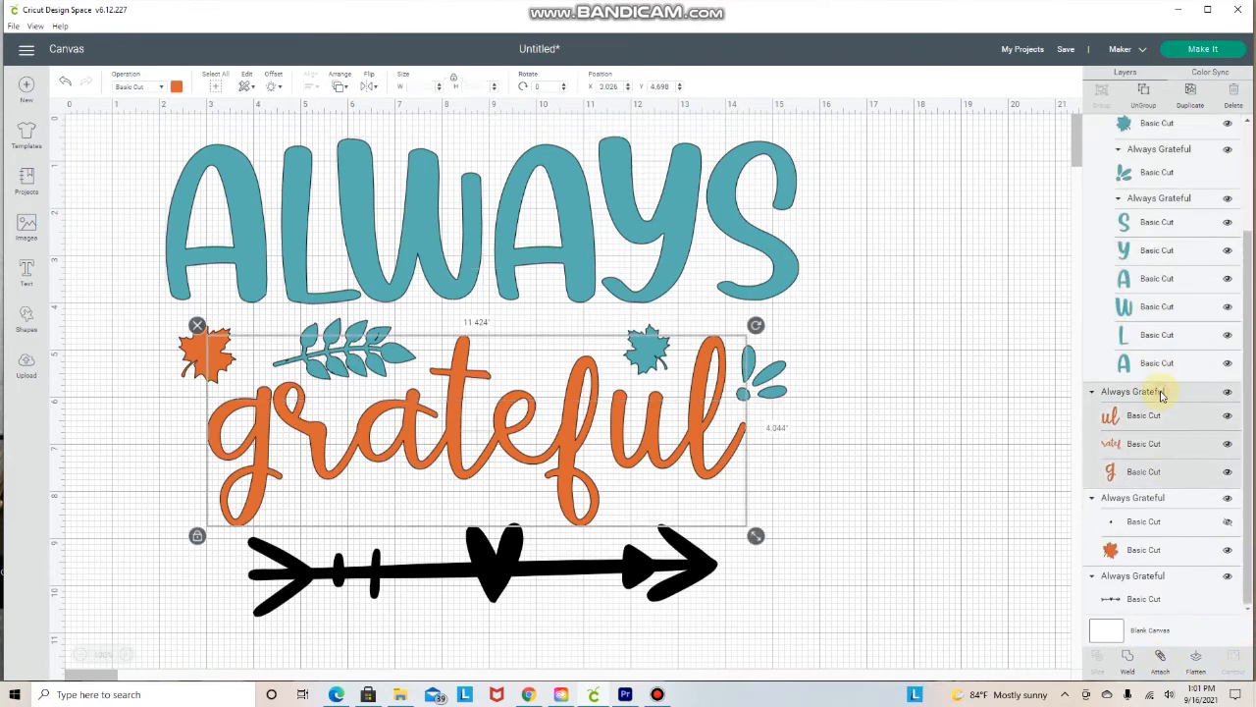
left_click(1169, 559)
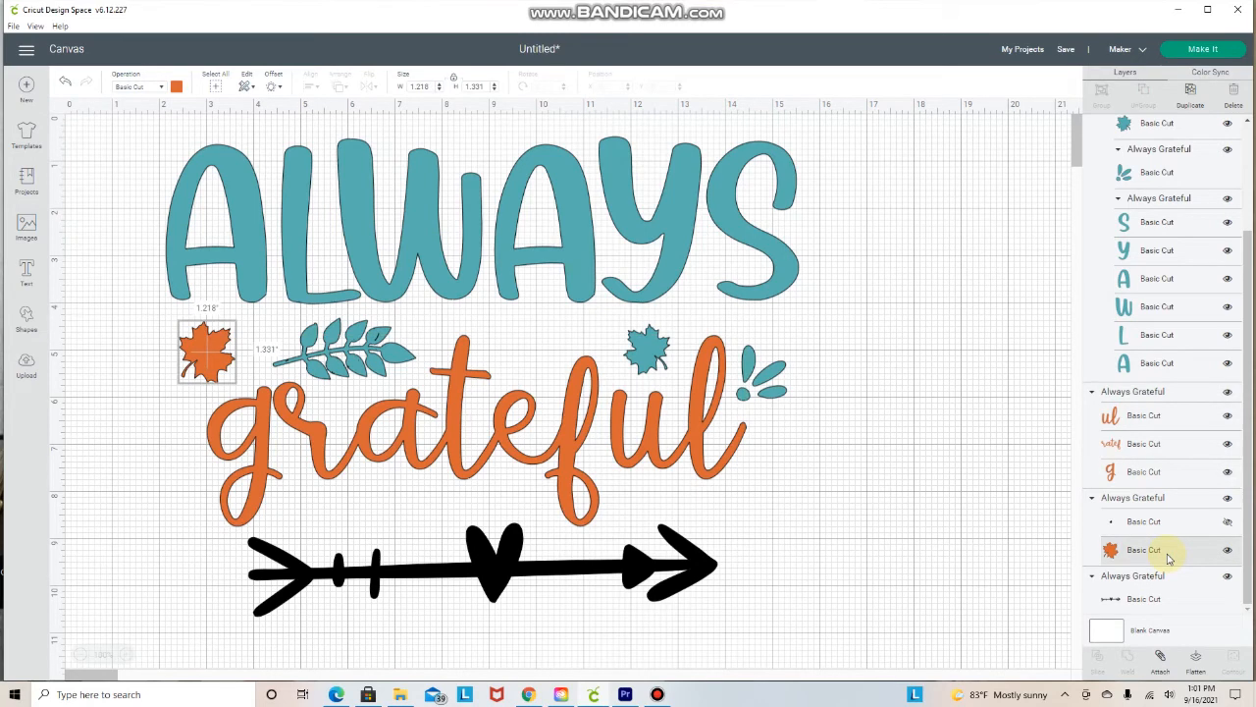
left_click(1156, 394)
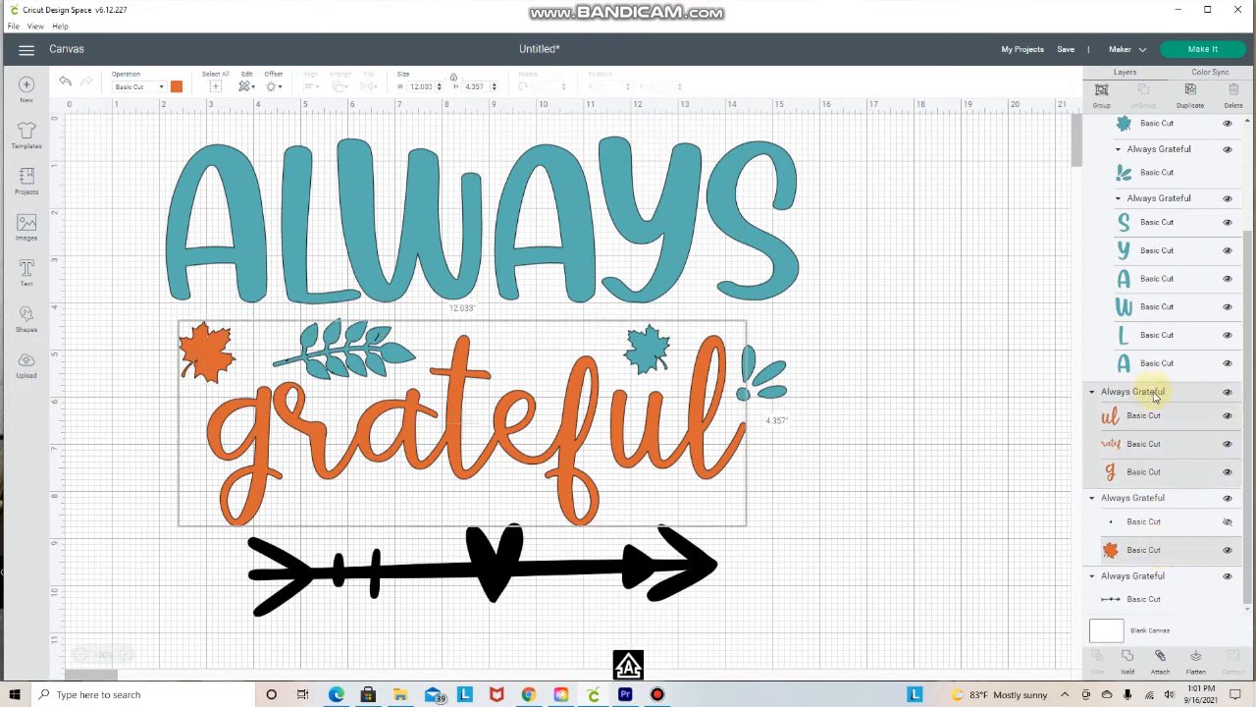
left_click(1103, 93)
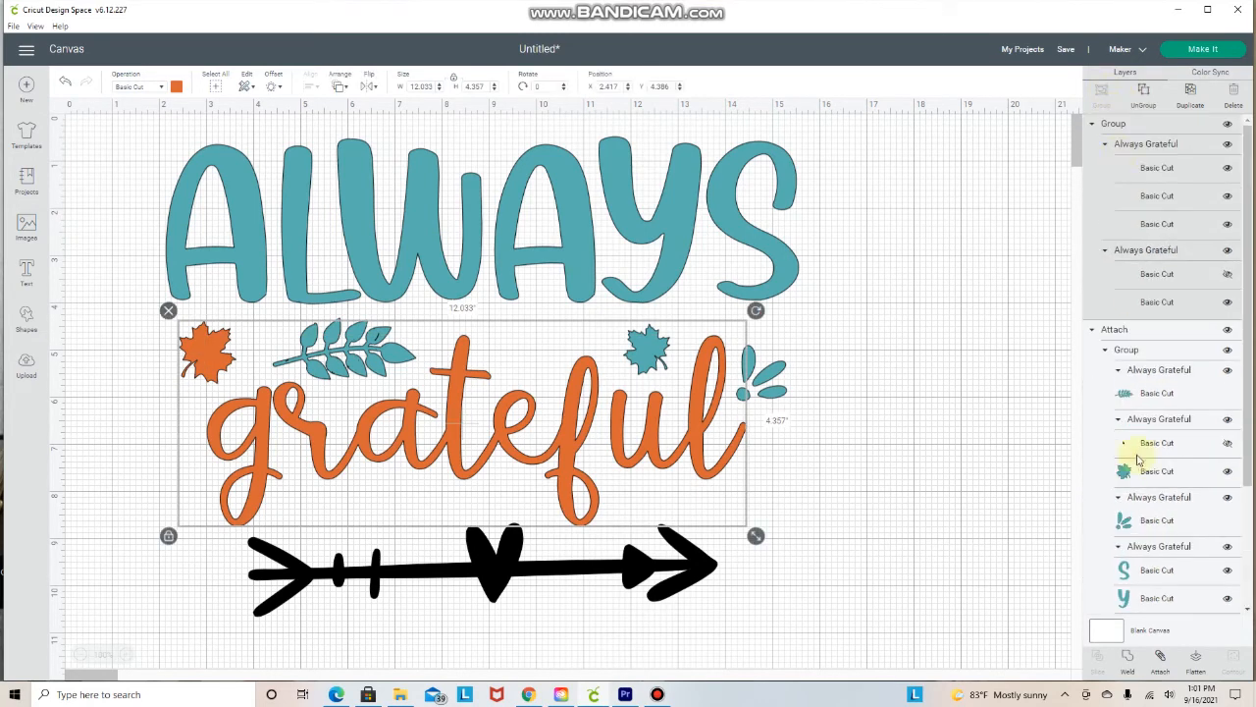
left_click(1161, 658)
scroll(1177, 420, "down", 1)
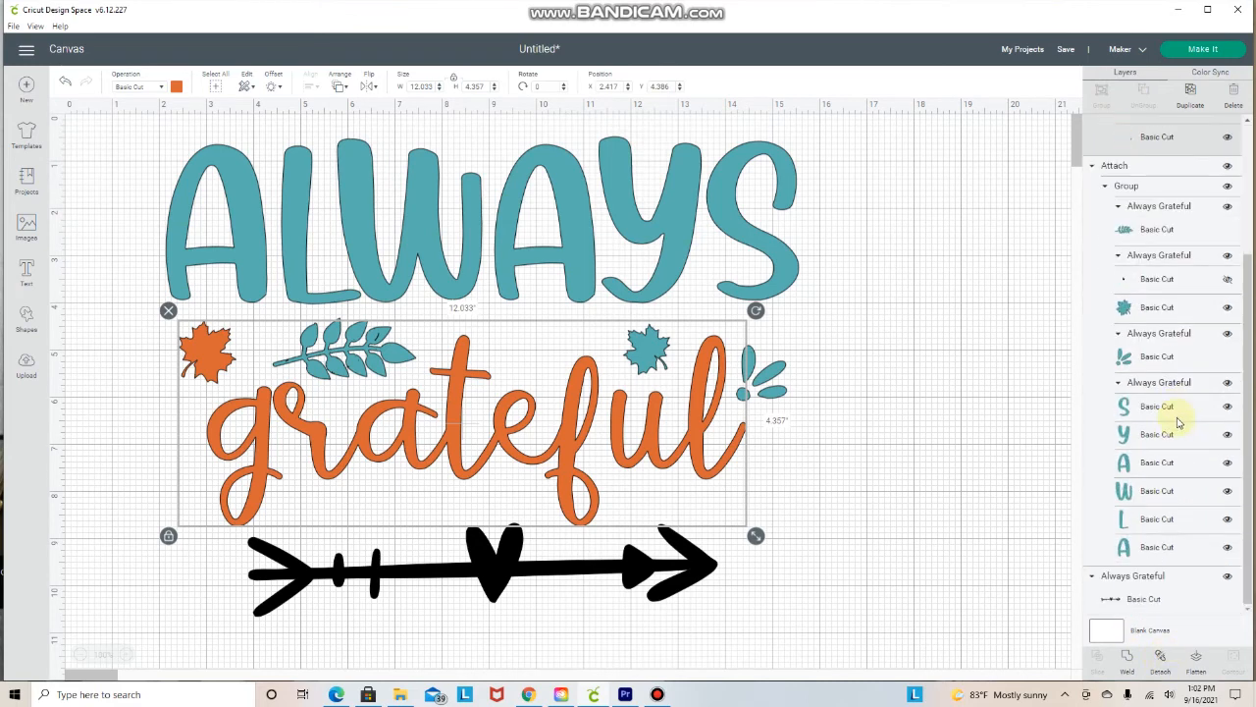
Open the cut preparation view, review all three mats, and nudge the attached designs slightly on the orange and teal mats
left_click(1152, 594)
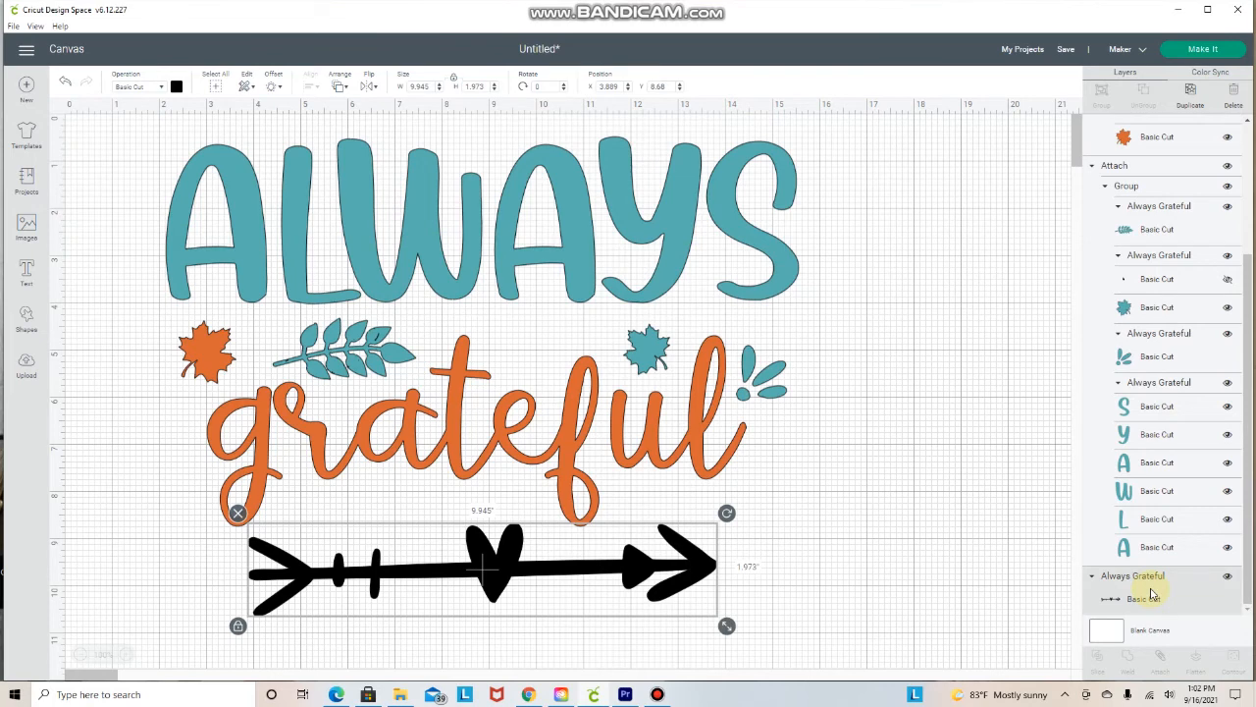
left_click(1222, 51)
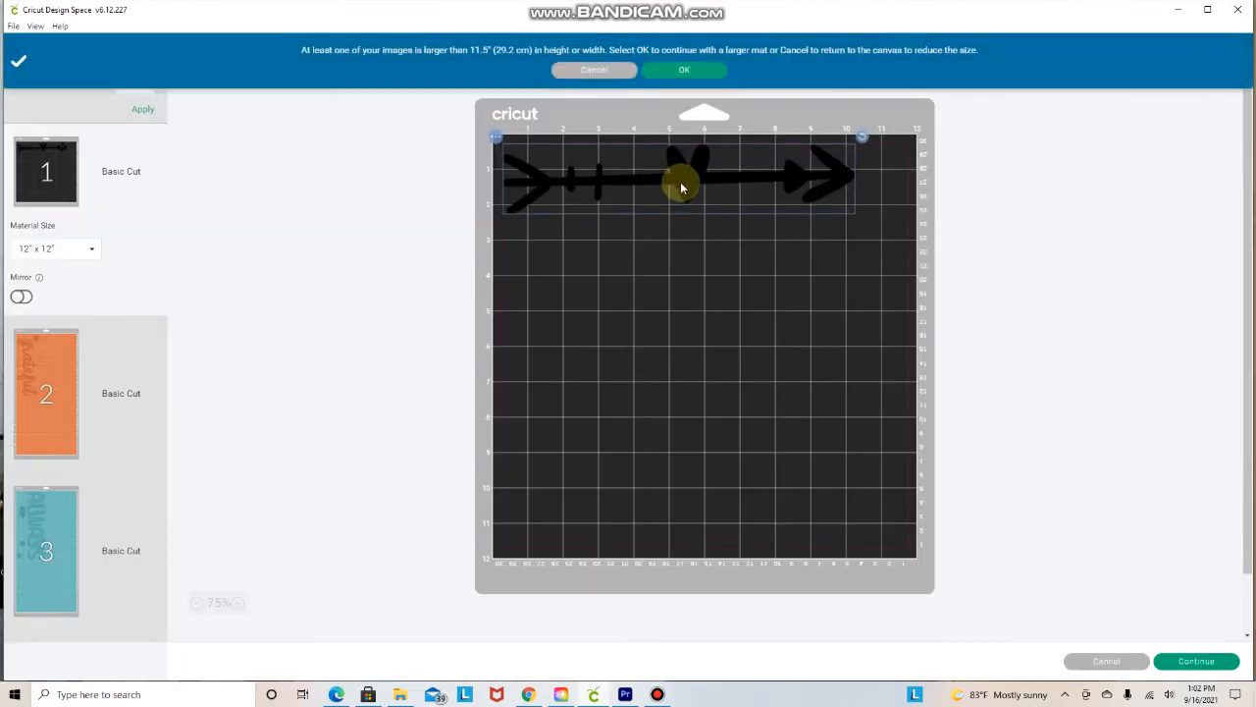
left_click(42, 350)
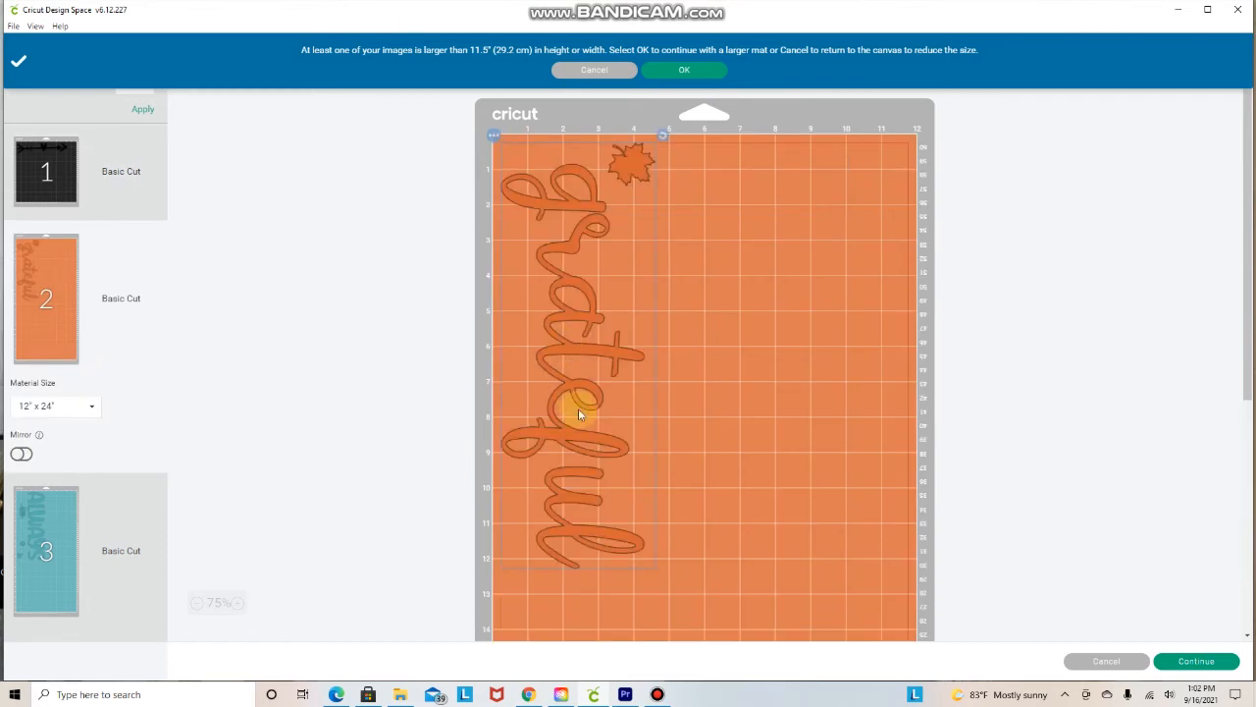
left_click_drag(588, 420, 596, 425)
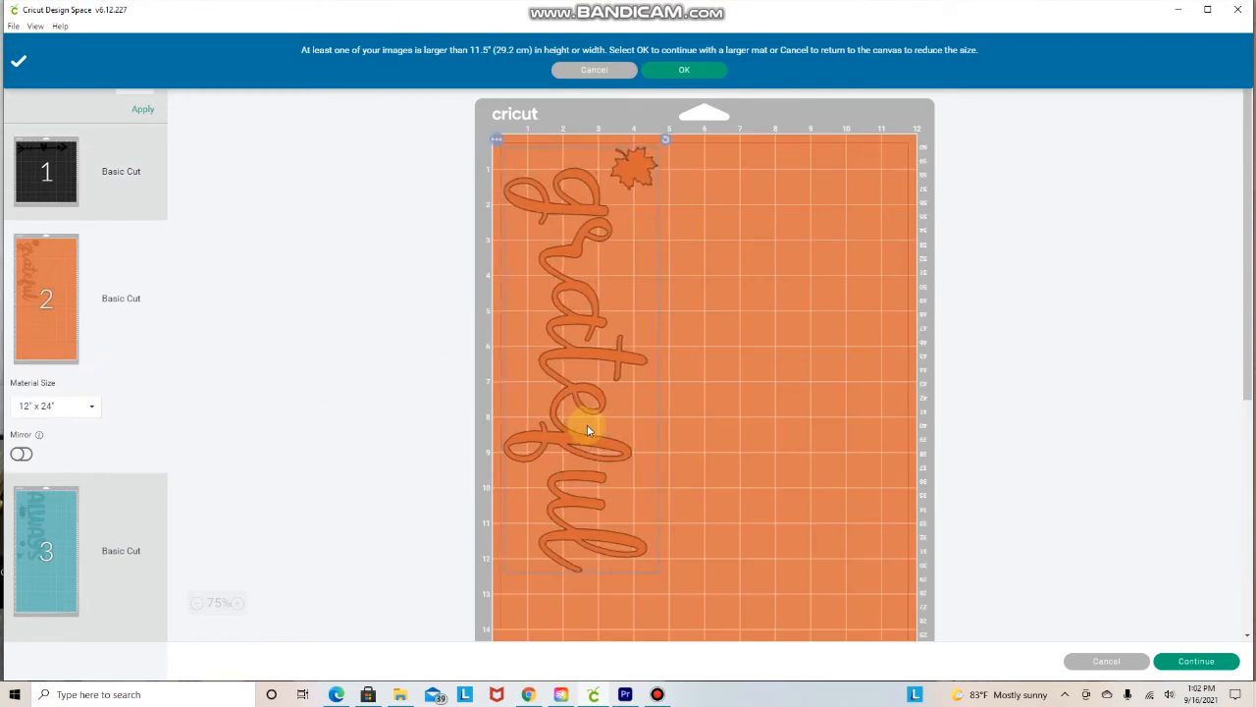
left_click(44, 557)
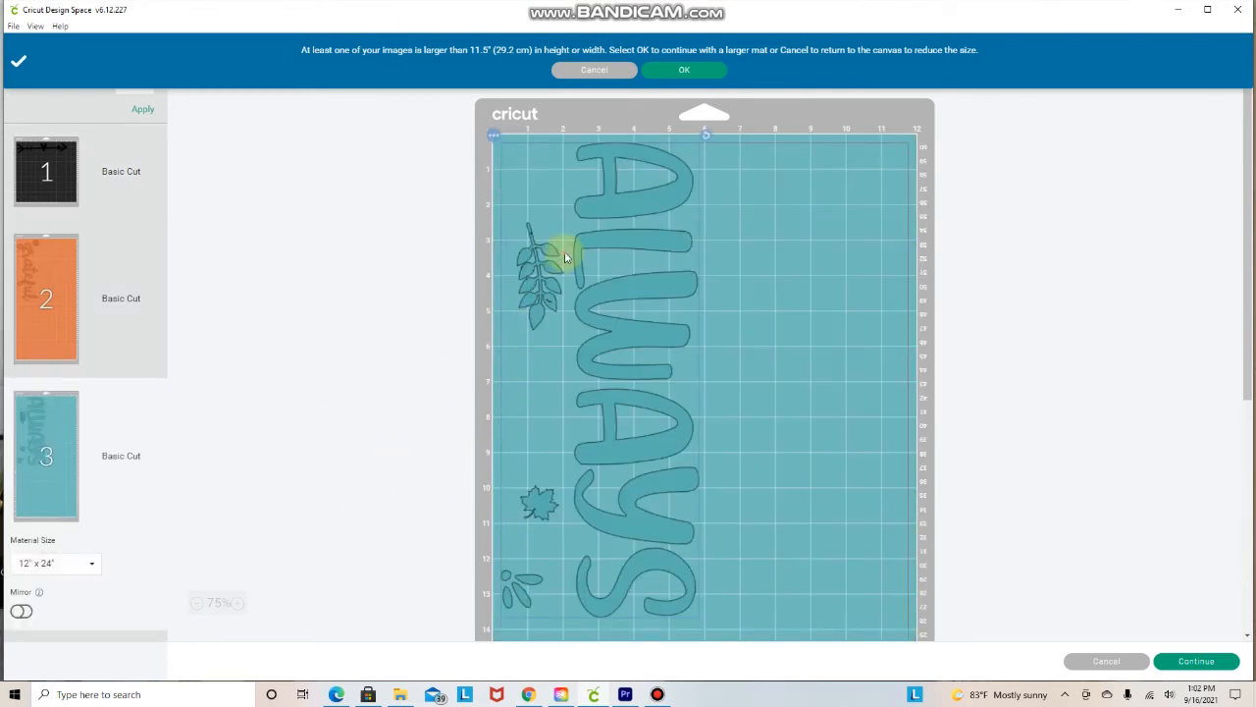
left_click_drag(606, 247, 609, 252)
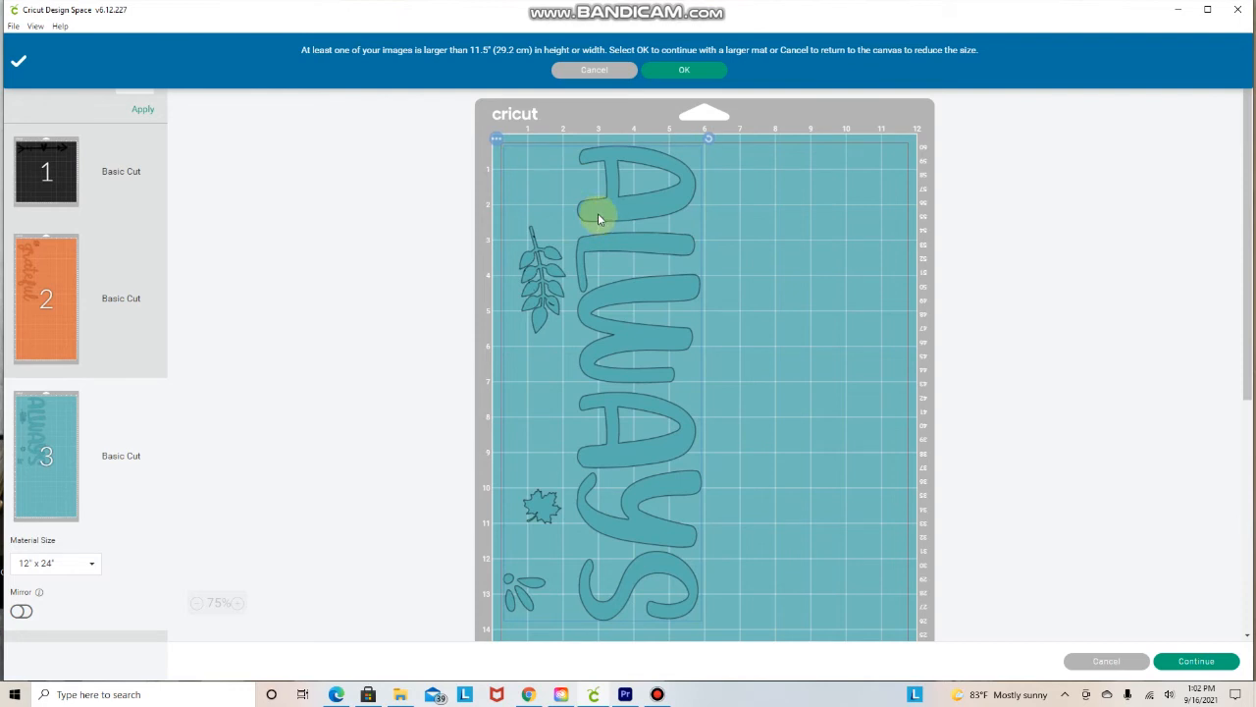
left_click(42, 180)
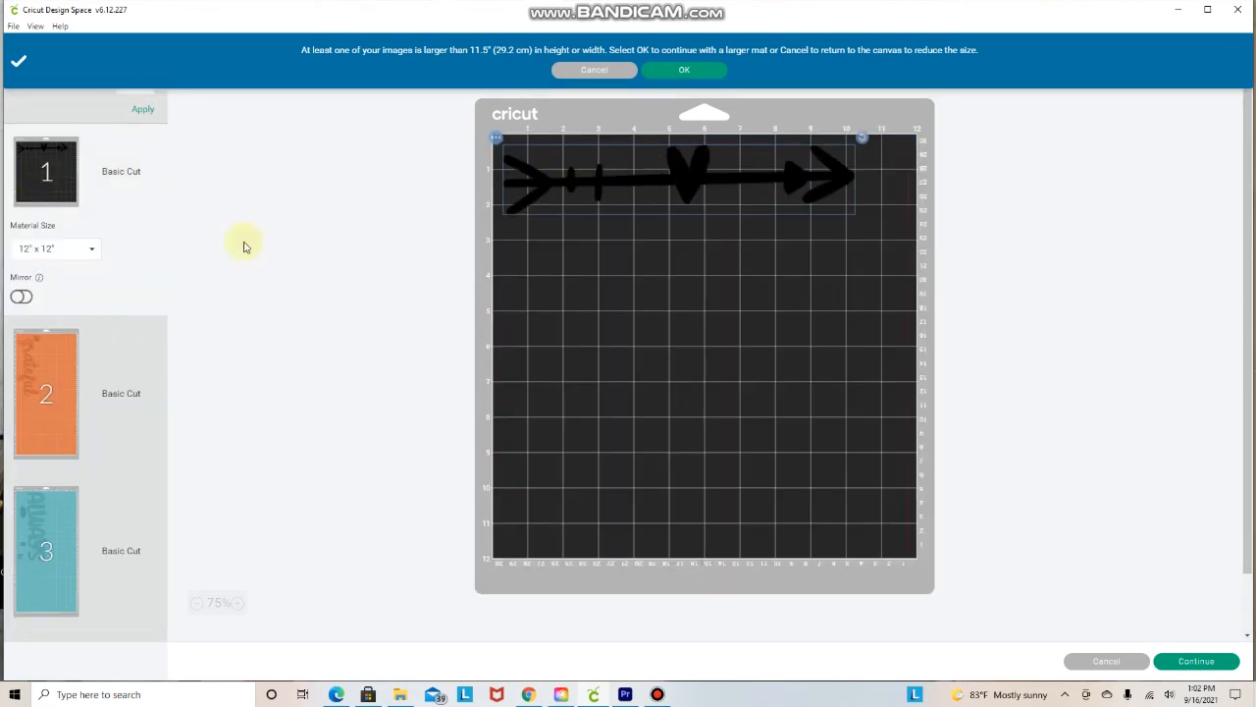
left_click(29, 412)
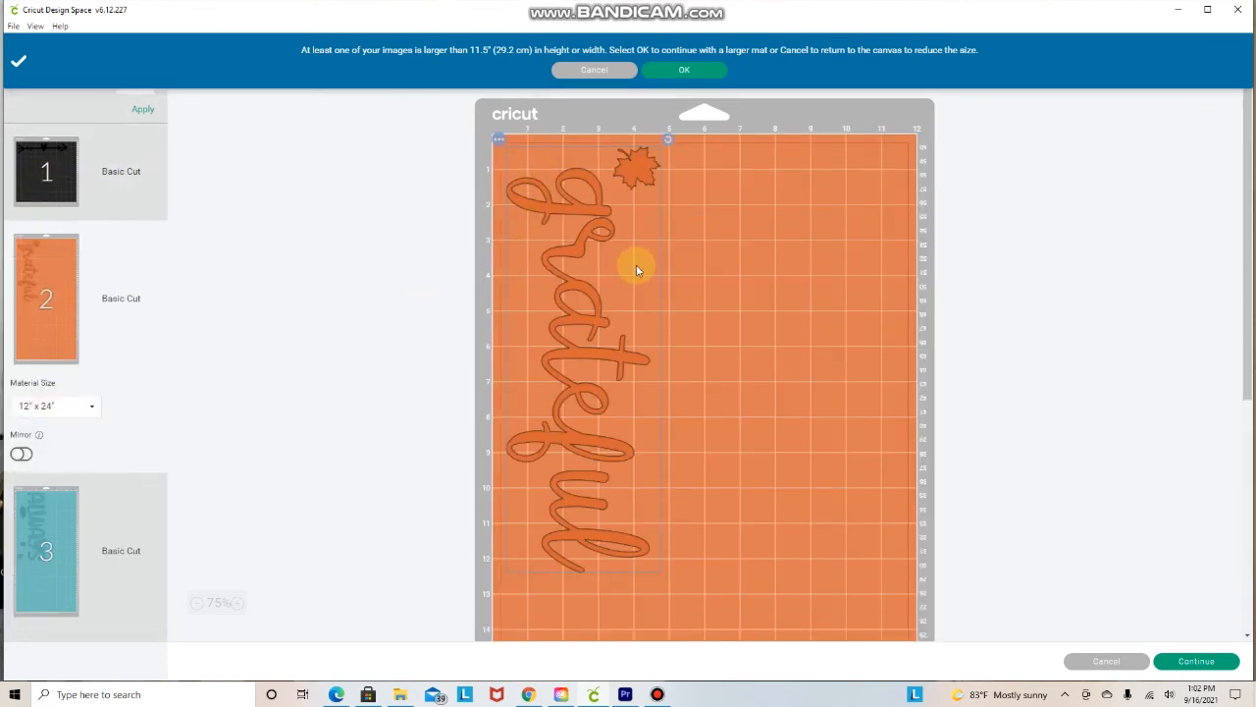
Accept the larger mat for the oversized images and continue to the machine connection stage
left_click(702, 73)
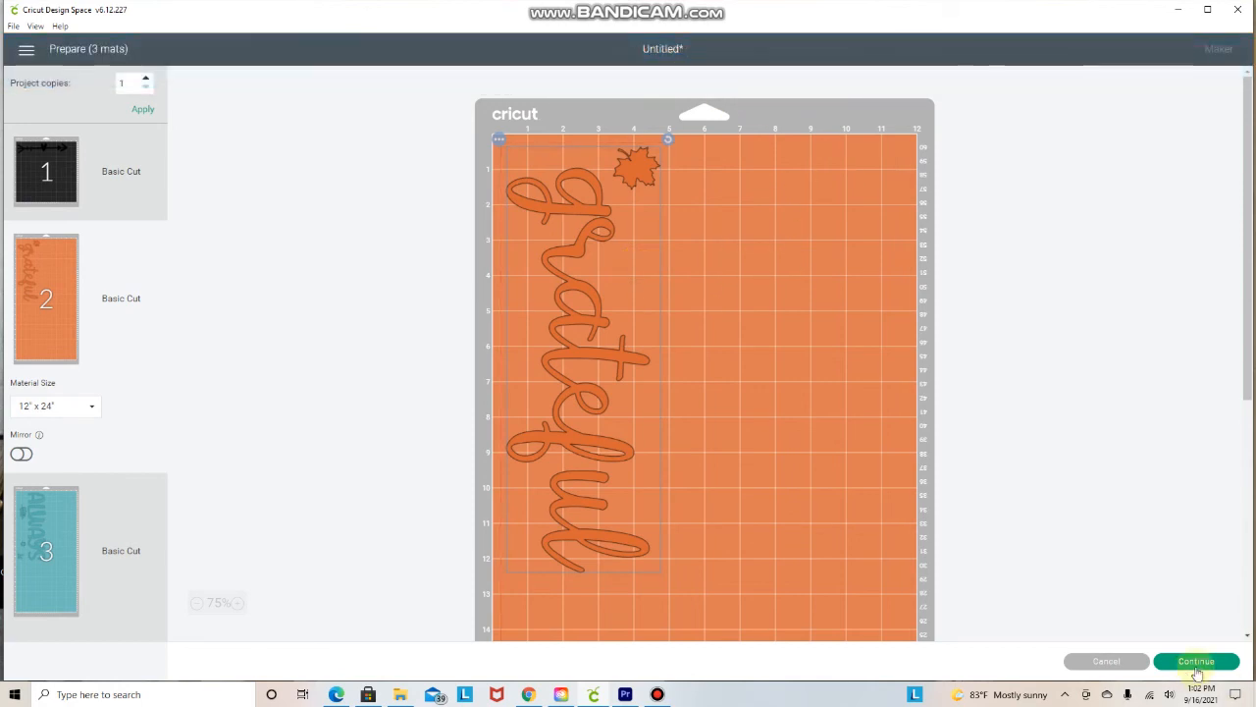
left_click(1197, 672)
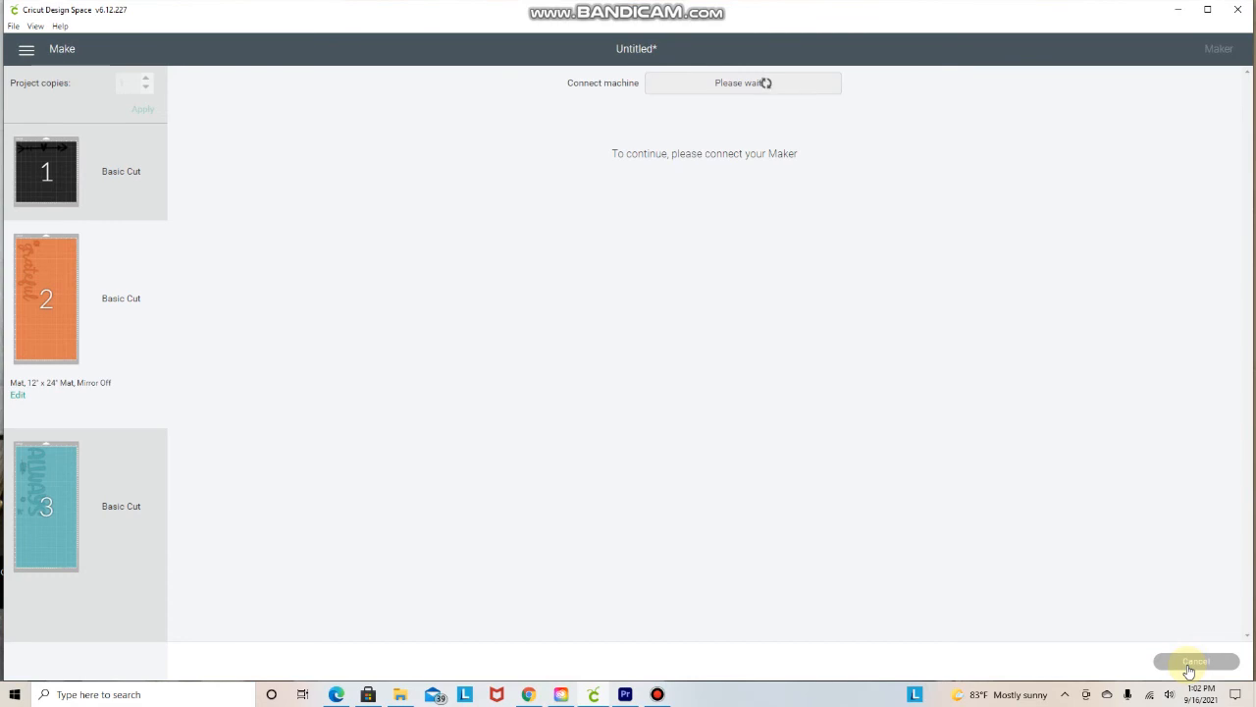